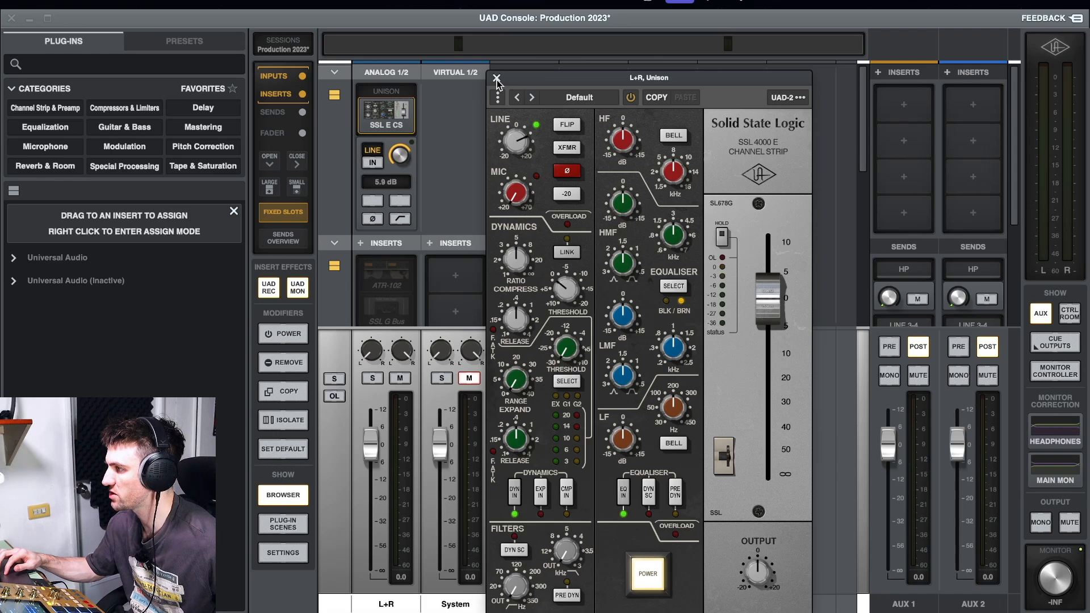
Step: Switch on the ATR-102 and SSL G Bus inserts on the L+R channel and open each one's window to view it
click(404, 286)
click(386, 286)
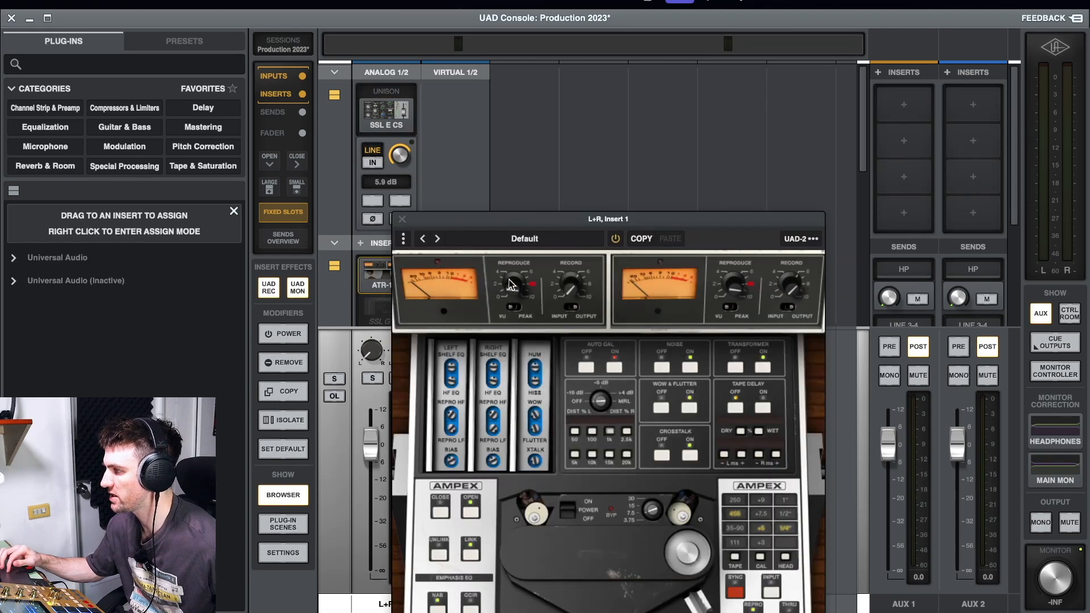
drag(534, 219, 529, 135)
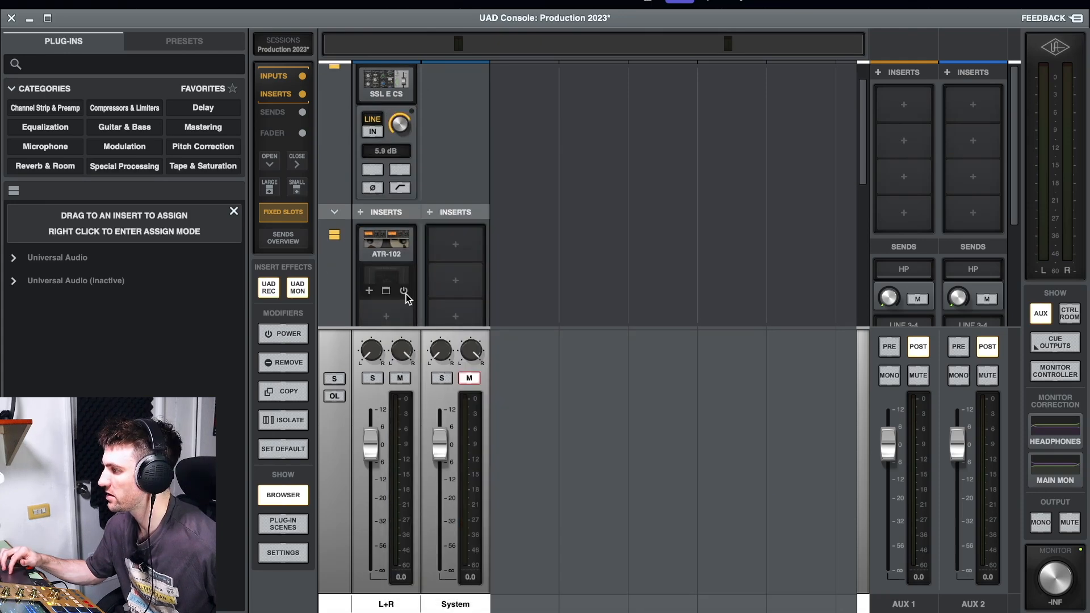
click(405, 293)
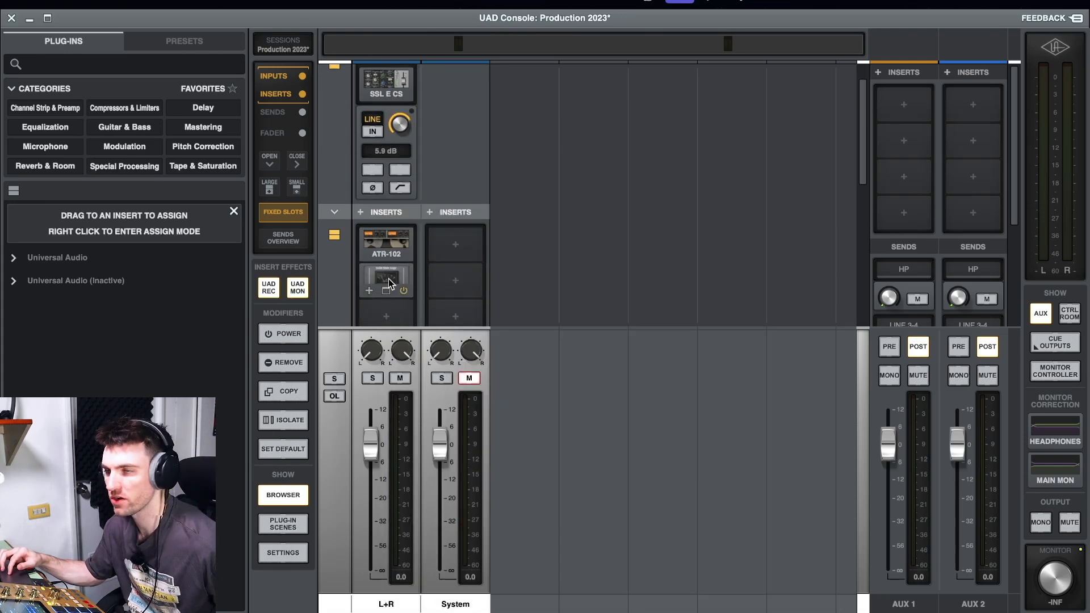
click(388, 281)
drag(486, 244, 506, 146)
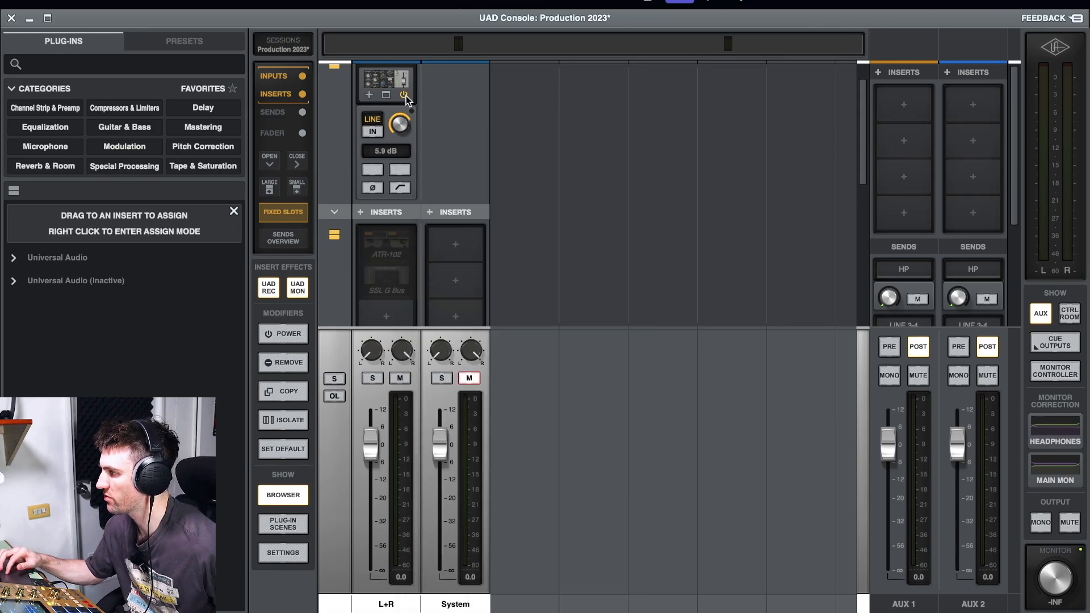
Step: Power off the SSL E CS Unison insert, and switch to Ableton Live to view the PBM Hook track's UAD Ampex ATR-102 window
click(405, 95)
click(634, 612)
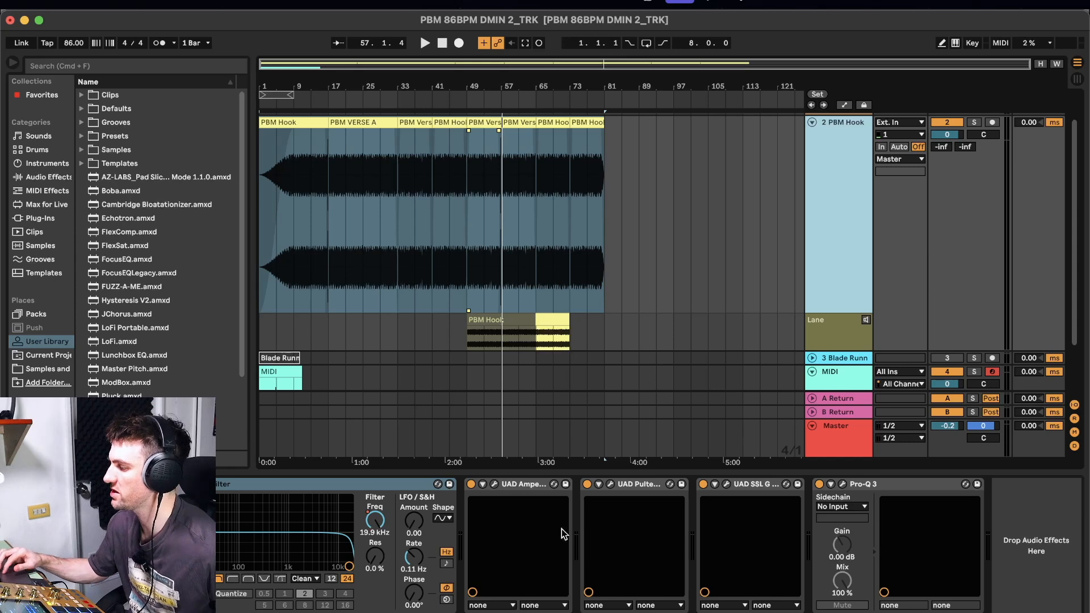
click(495, 484)
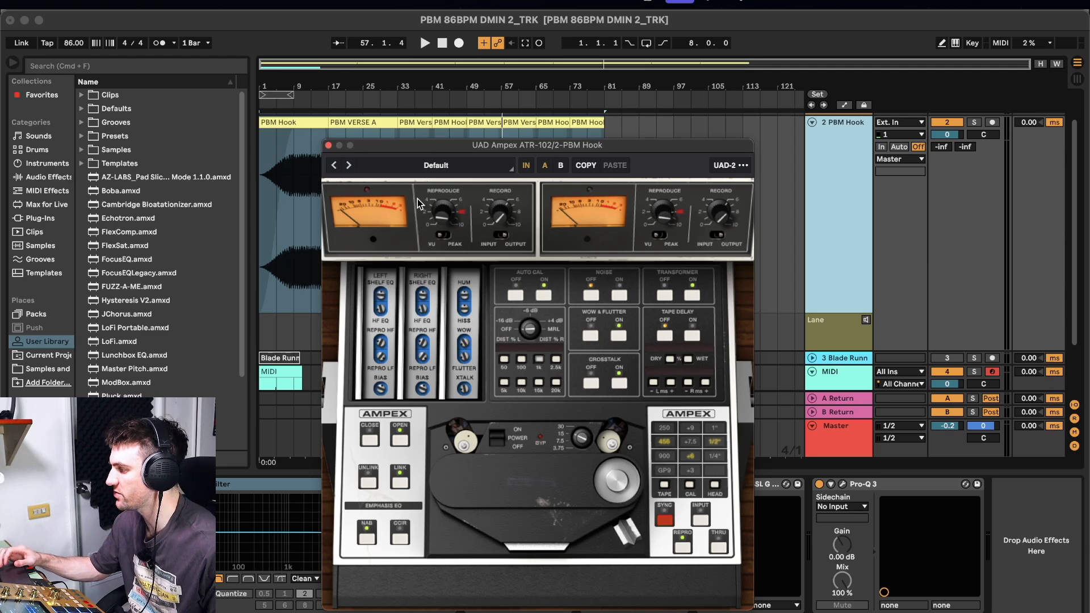
click(328, 146)
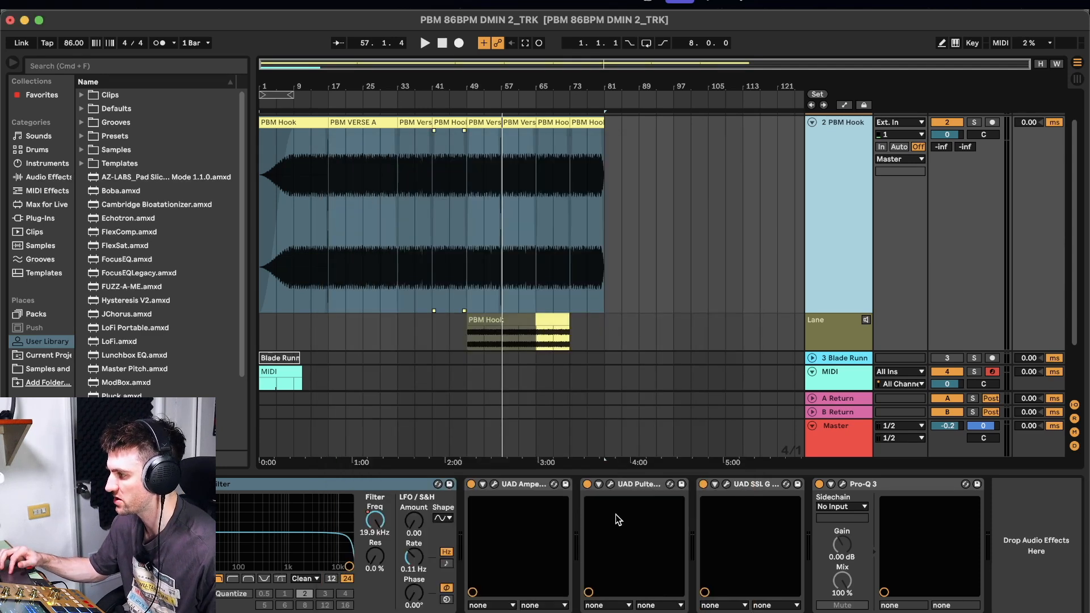
Step: Bypass the Pultec, SSL G Bus Compressor and Pro-Q 3 devices, and compare the Ampex ATR-102 bypassed and engaged during playback, leaving it on
click(587, 484)
click(704, 484)
click(819, 484)
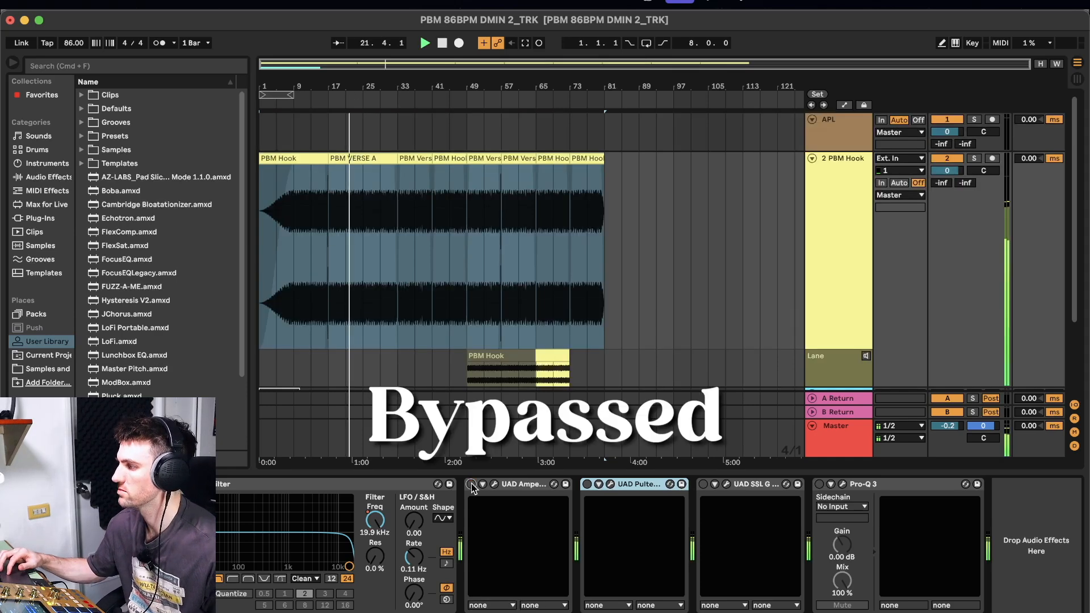
click(471, 484)
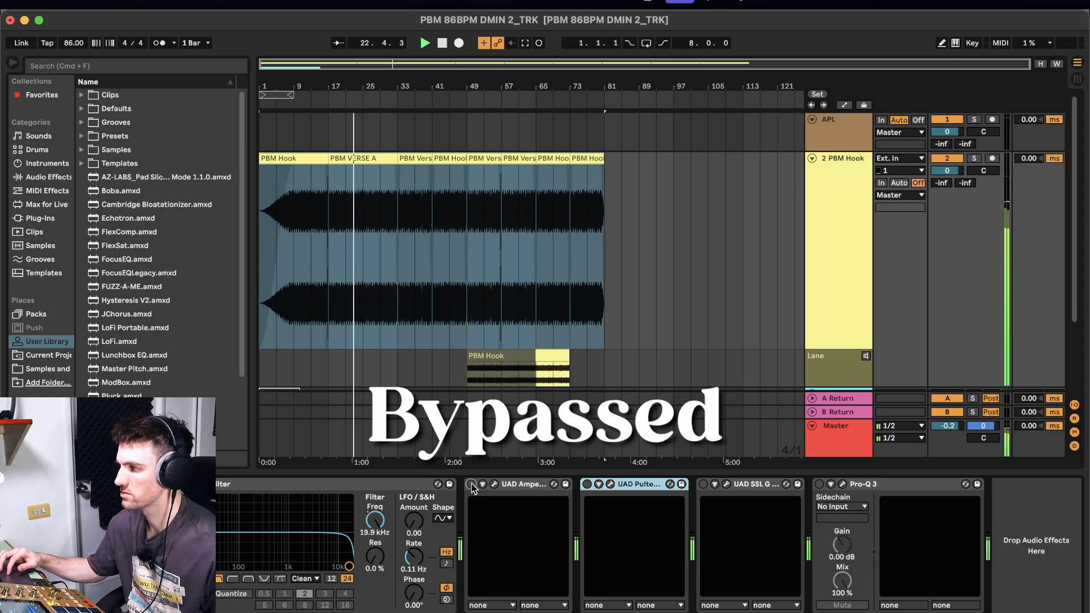
click(471, 485)
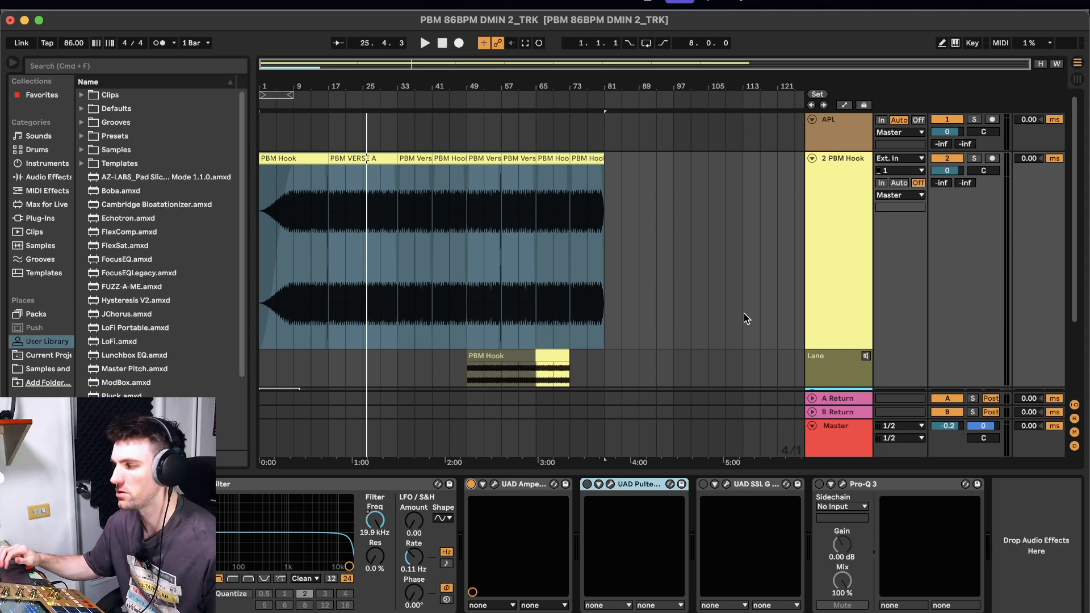
Step: Browse the Drive & Color audio effects for stock alternatives to the Ampex tape plug-in, highlighting Vinyl Distortion and Dynamic Tube
key(alt+super+p)
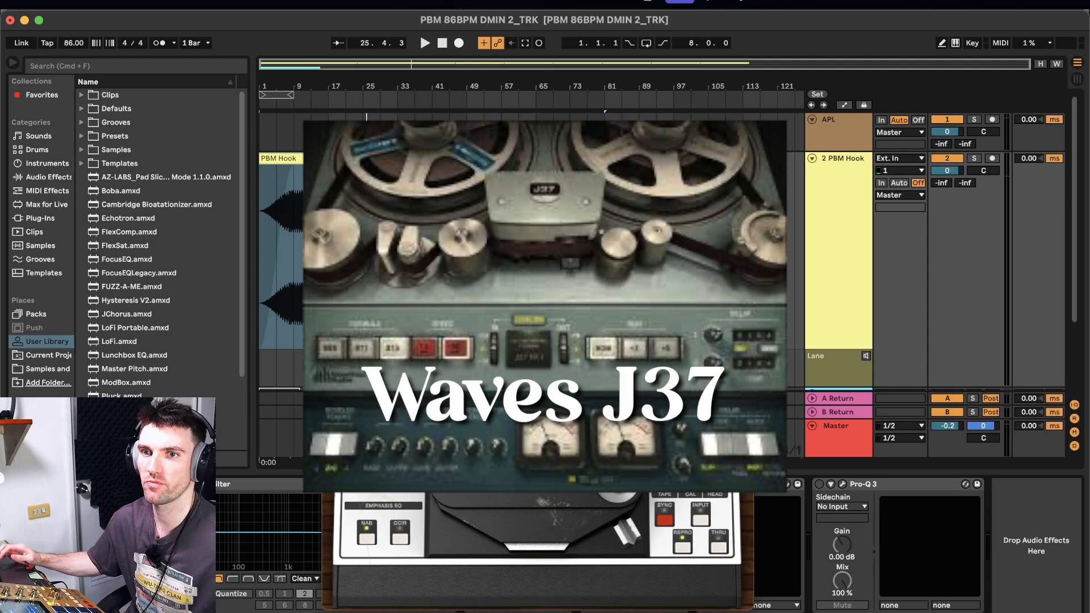
click(56, 177)
click(87, 110)
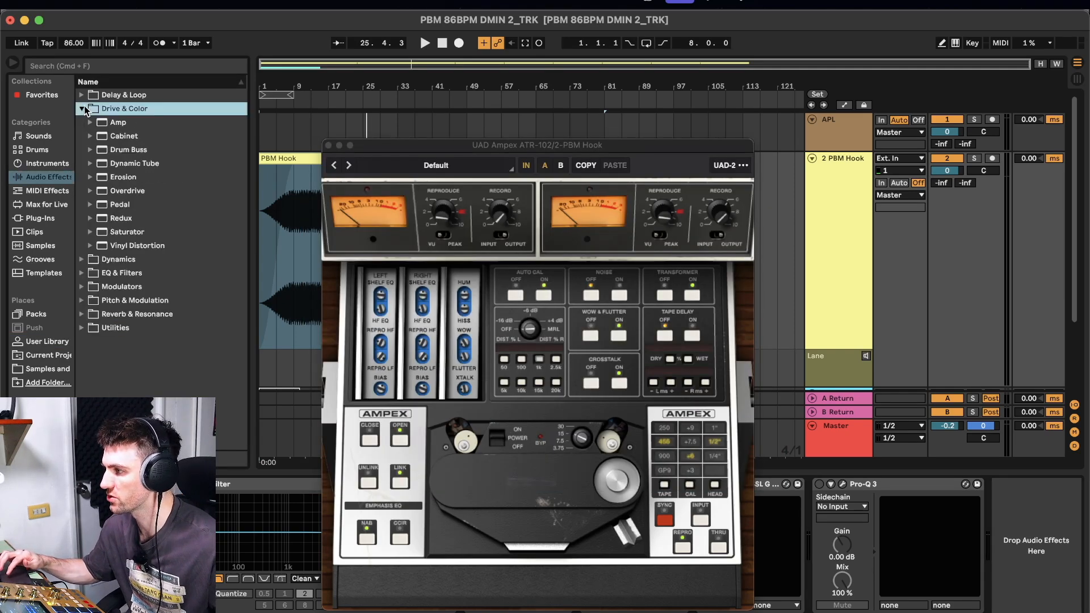
click(165, 248)
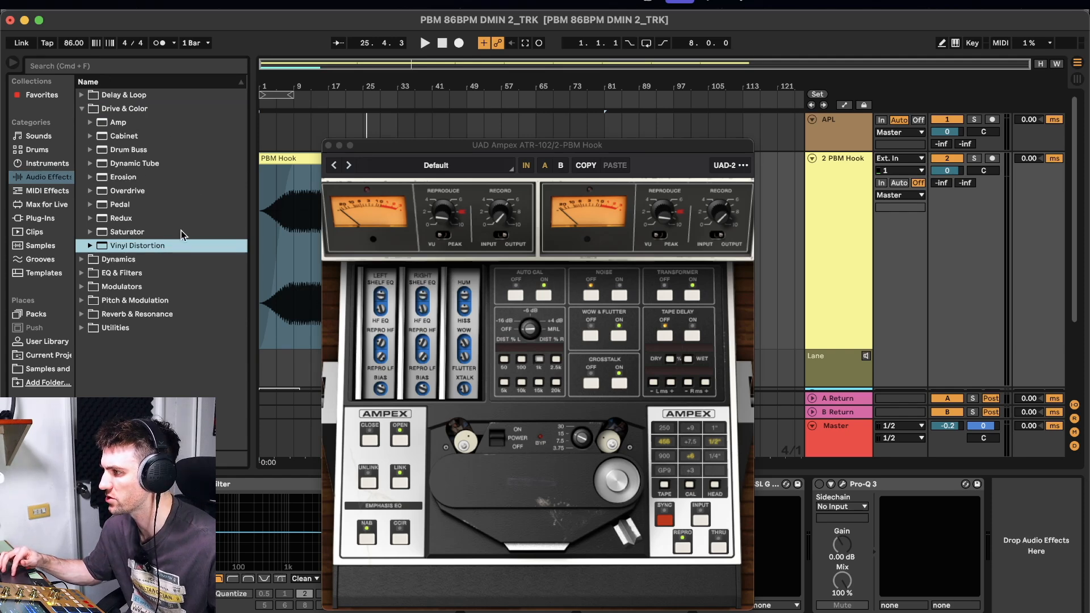
click(329, 147)
click(229, 164)
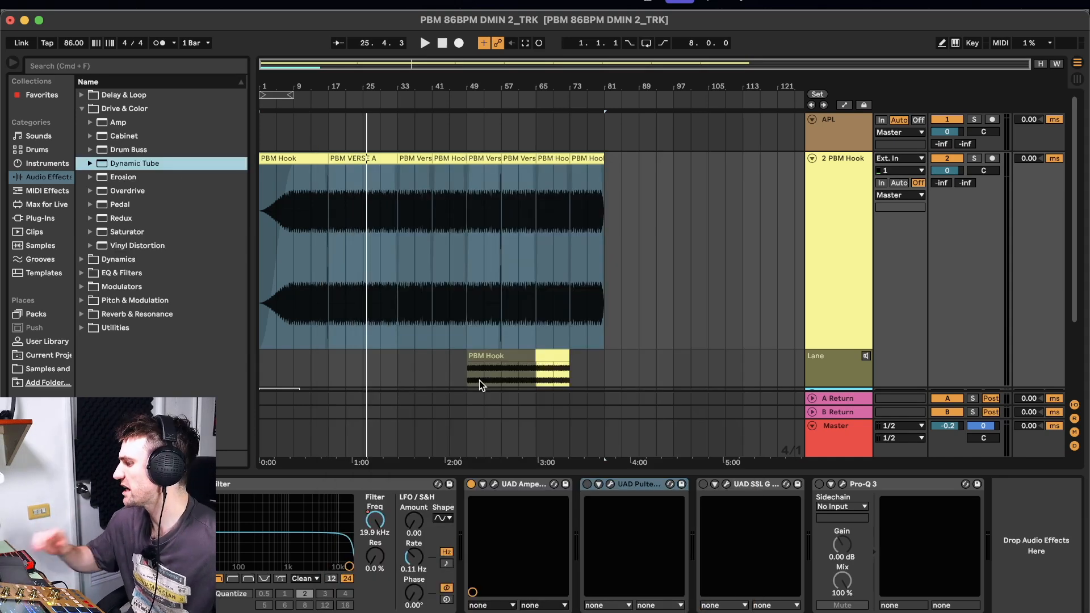
Step: Open the Pultec EQP-1A on the PBM Hook track, examine its boost and attenuation controls, and close its window
click(590, 484)
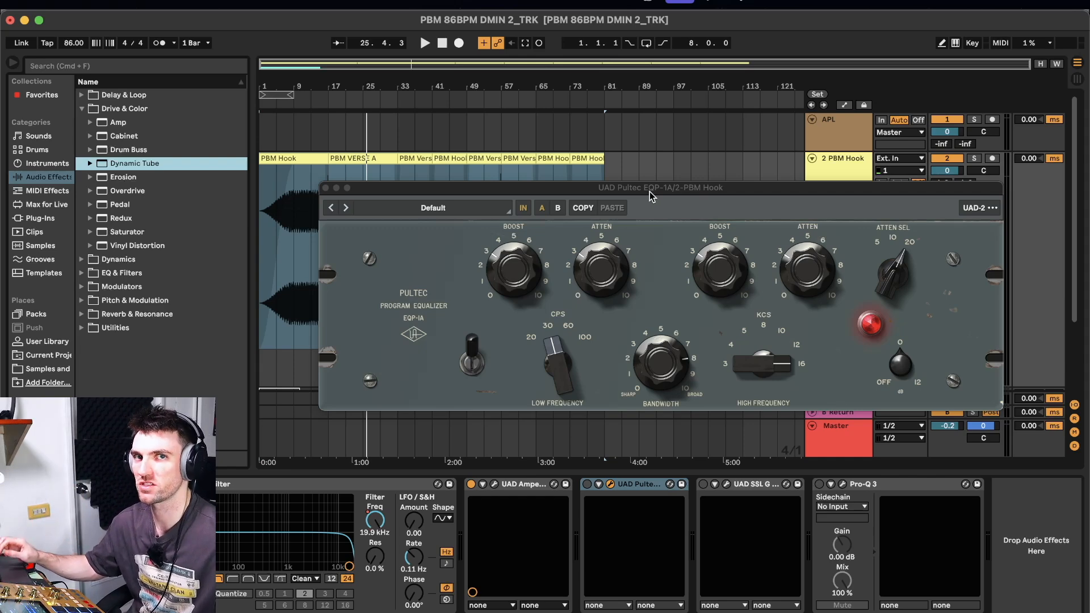
drag(650, 192, 818, 173)
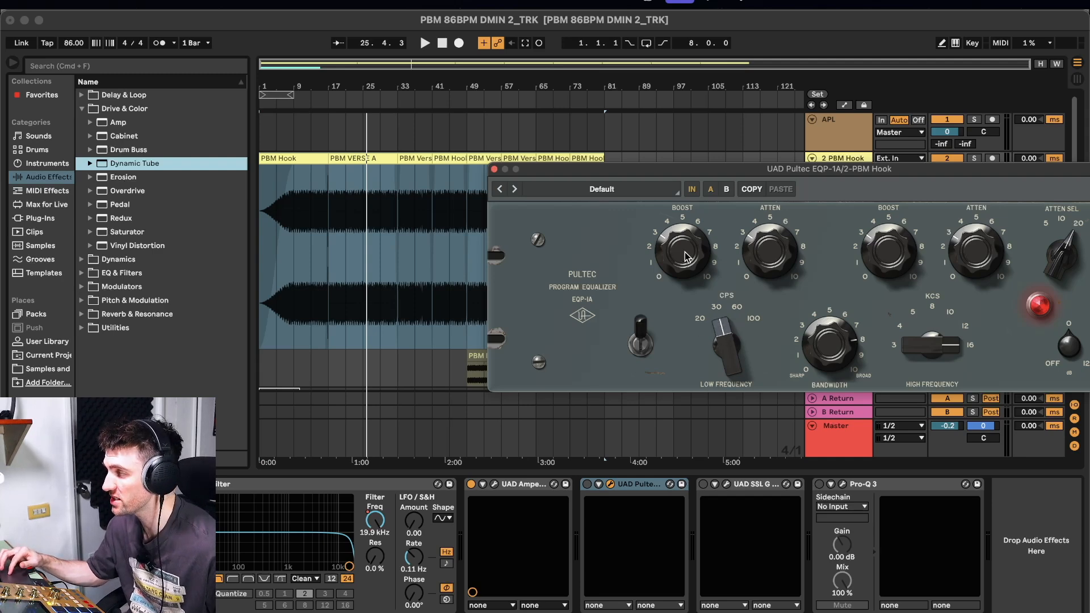
drag(775, 176, 654, 165)
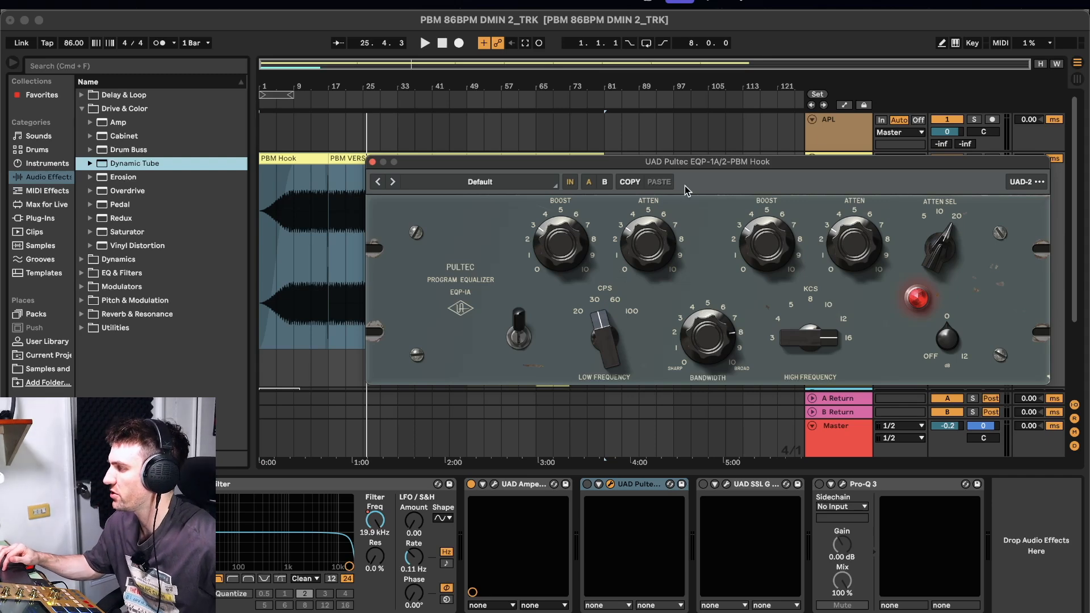
drag(681, 161, 499, 160)
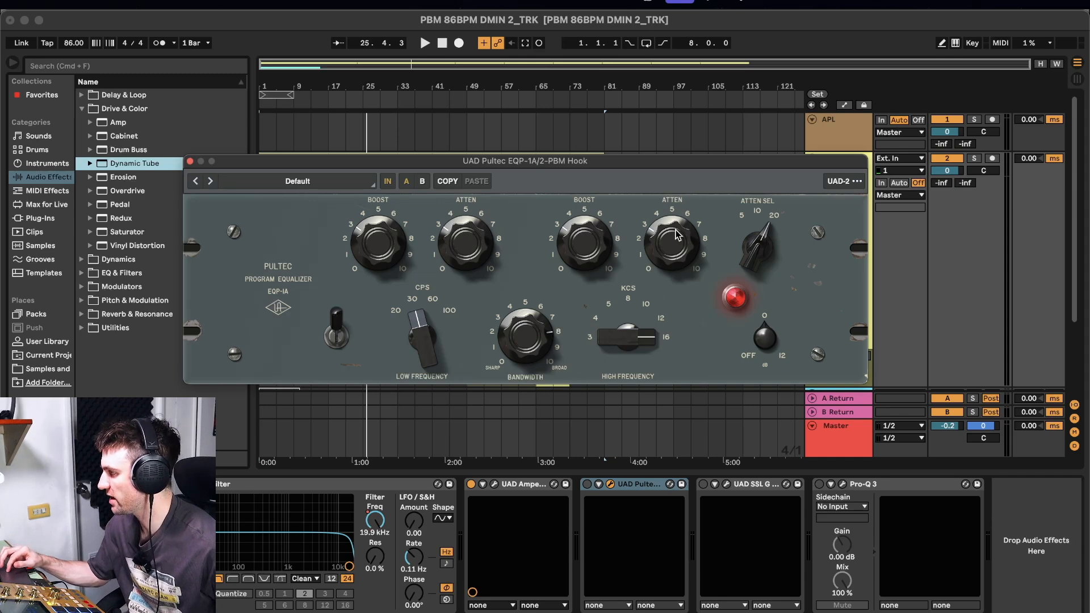
click(190, 163)
Step: Play the arrangement with the Pultec EQP-1A bypassed and engage it to compare the sound
key(space)
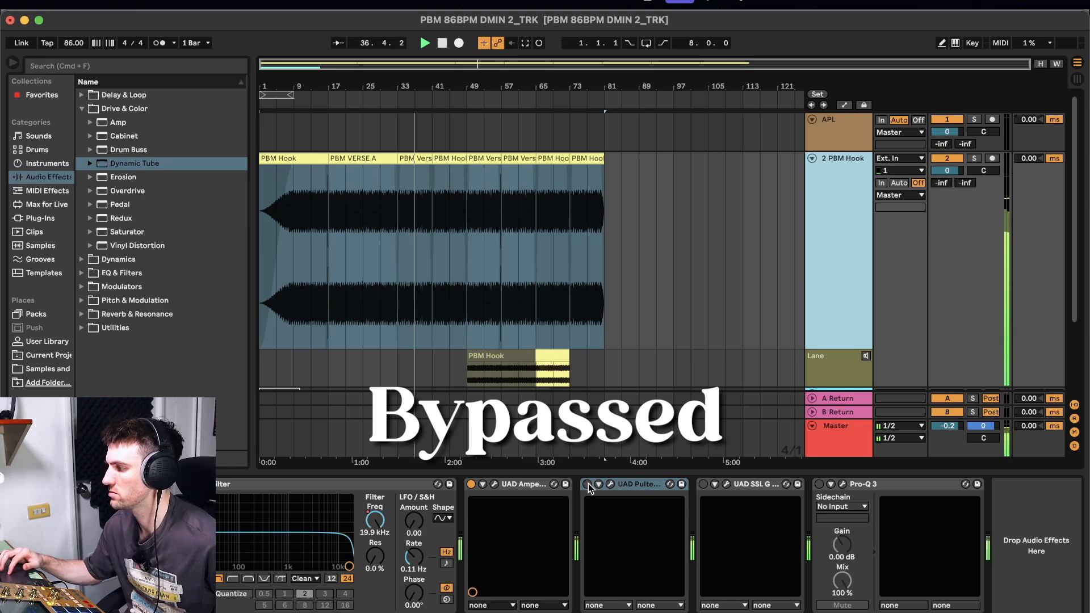
click(588, 484)
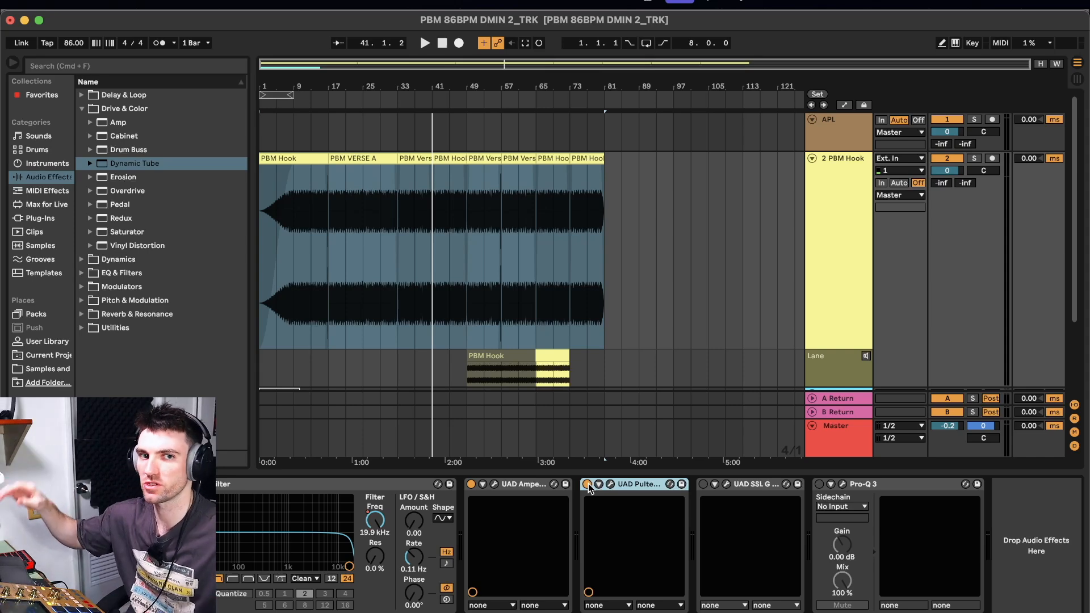
Step: Open the SSL G Bus Compressor on the PBM Hook track and position its window for viewing its settings
click(726, 483)
drag(865, 89, 785, 86)
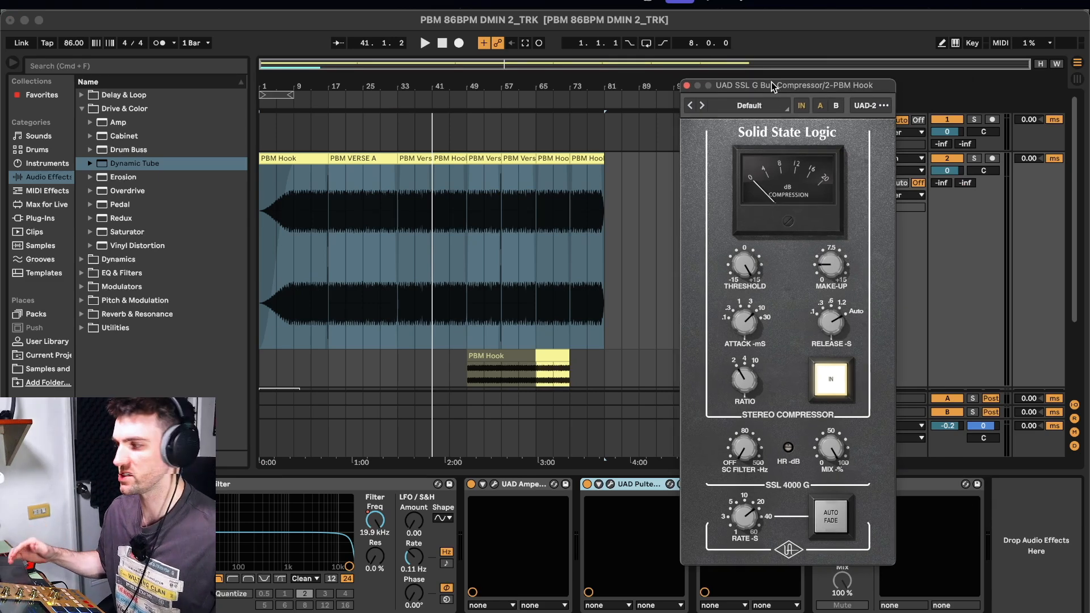
drag(772, 85, 700, 62)
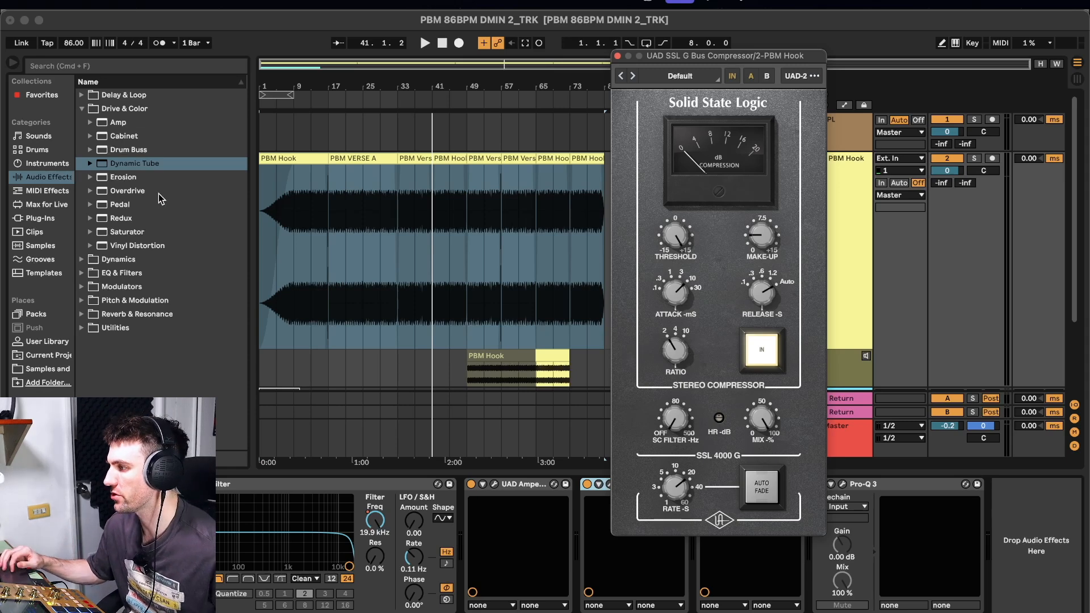
Step: Collapse the Drive & Color effects, expand Dynamics, and highlight Glue Compressor as the stock alternative
click(80, 109)
click(83, 123)
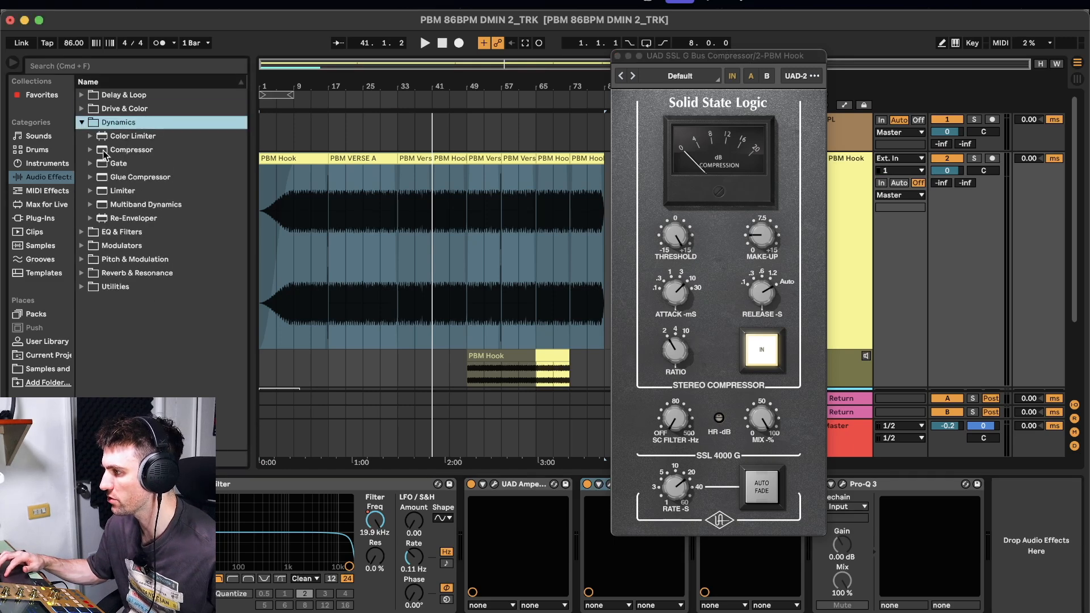
click(149, 178)
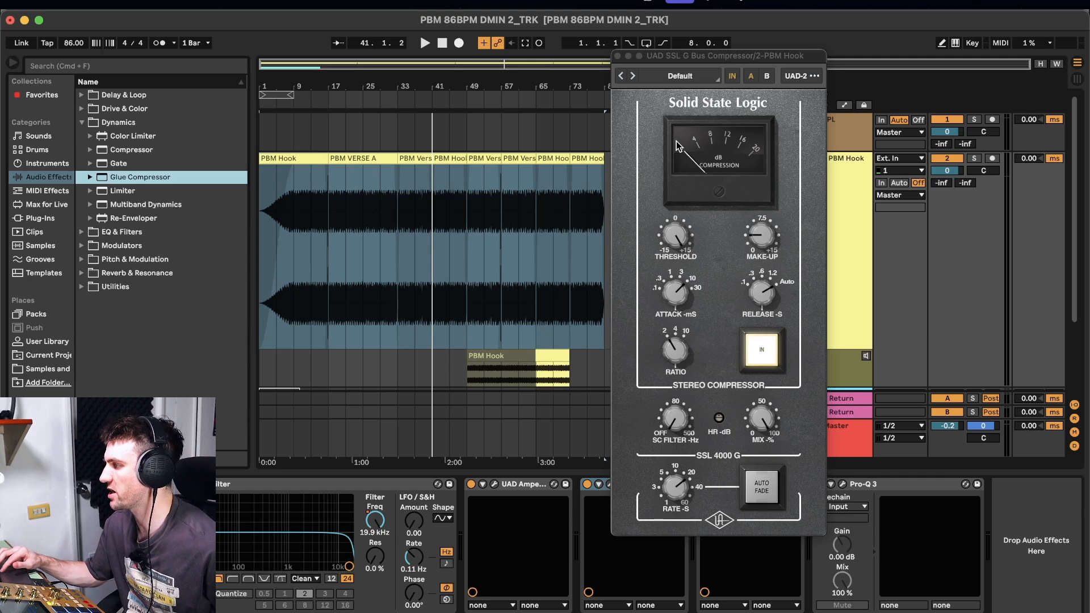
Step: Compare the SSL G Bus Compressor bypassed and engaged during playback, leave it on, stop playback and close its window
drag(697, 52, 565, 55)
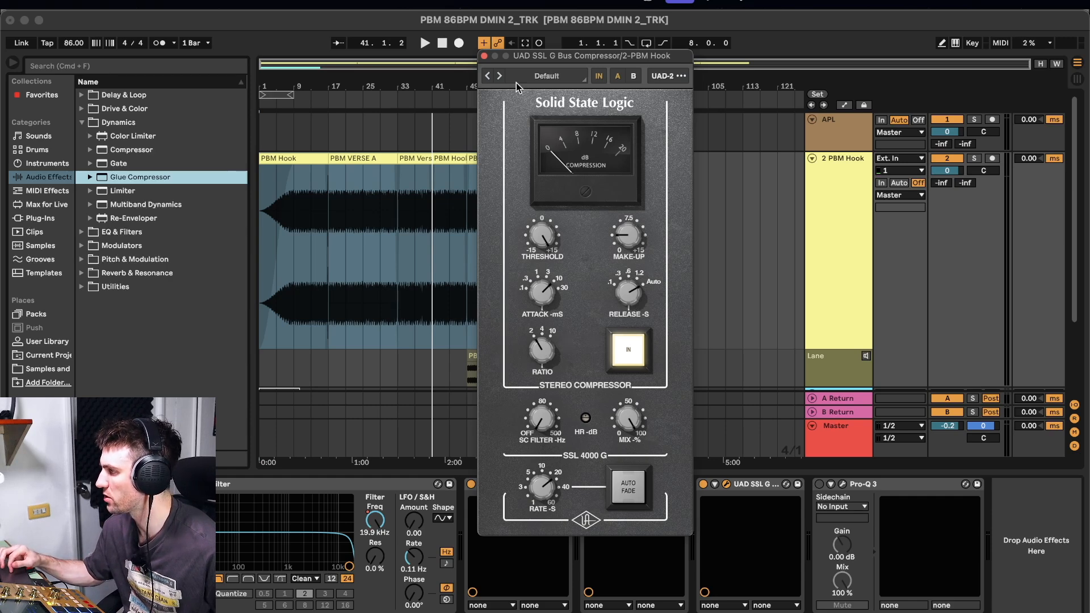
drag(537, 59, 943, 62)
click(703, 484)
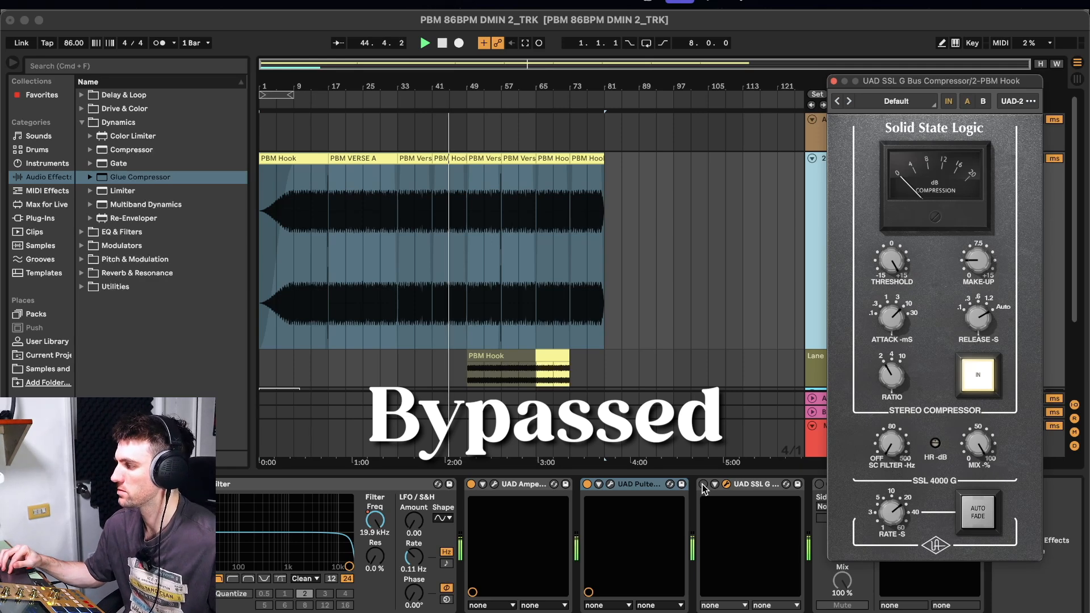
click(703, 485)
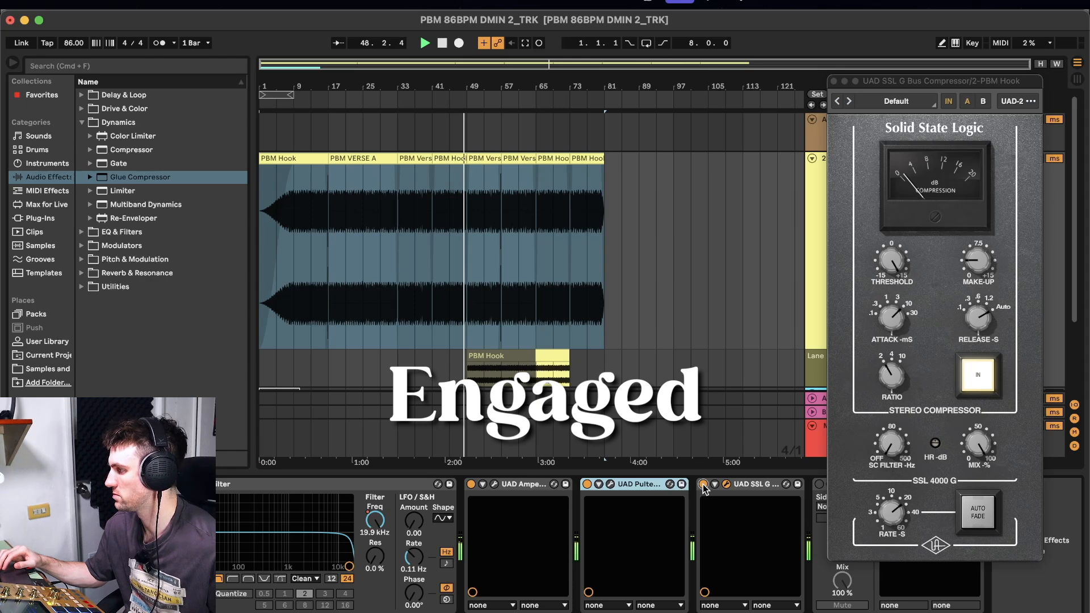
key(space)
click(724, 366)
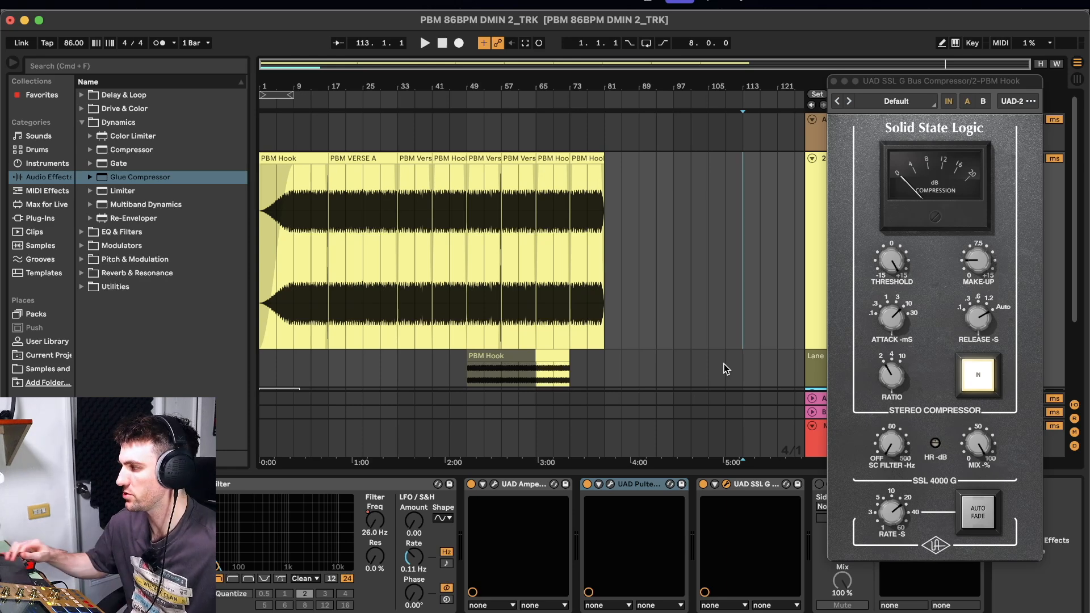
drag(902, 87, 658, 90)
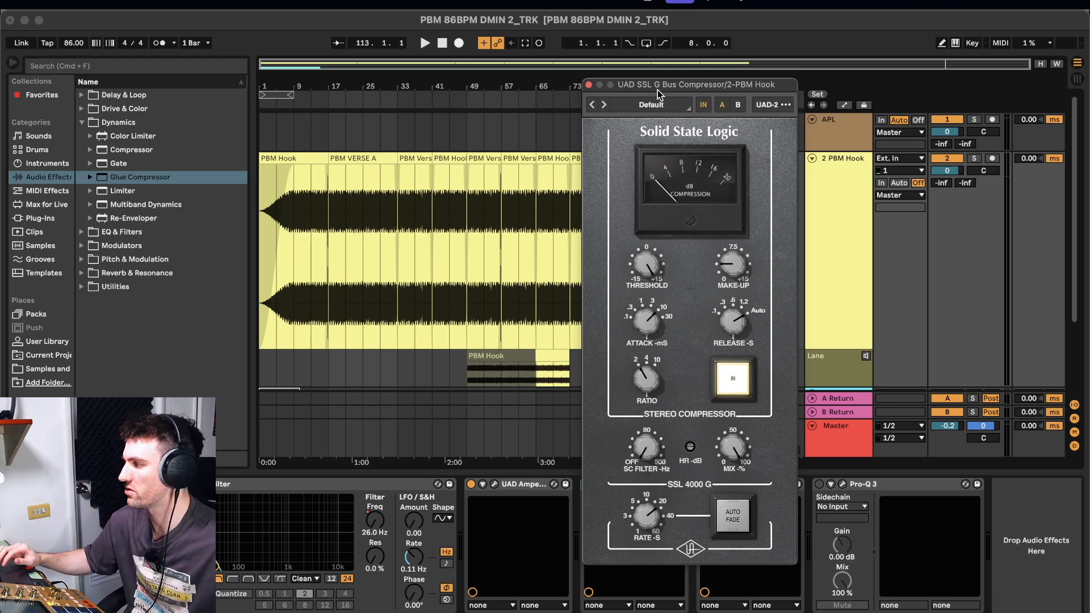
click(589, 85)
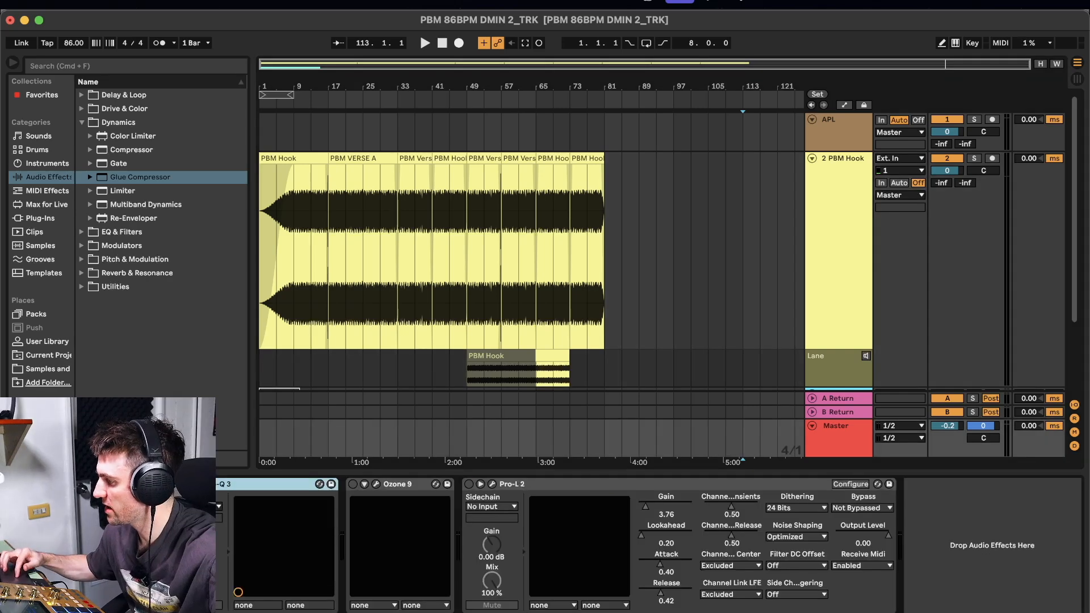
Step: Open Pro-Q 3 on the Master track, position its window and inspect its three narrow midrange cuts
click(197, 484)
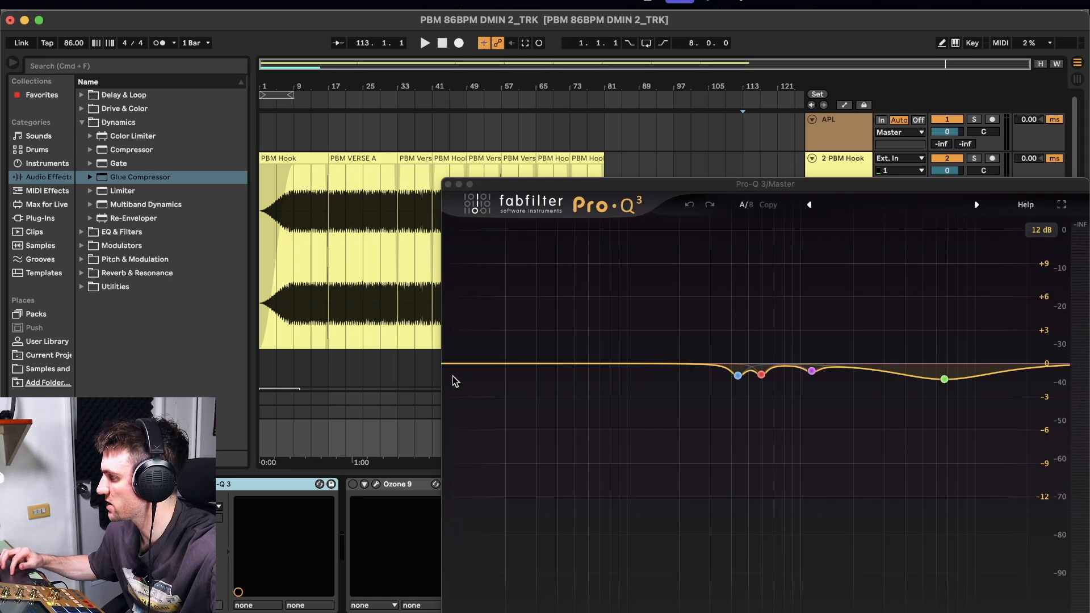
drag(663, 183, 923, 181)
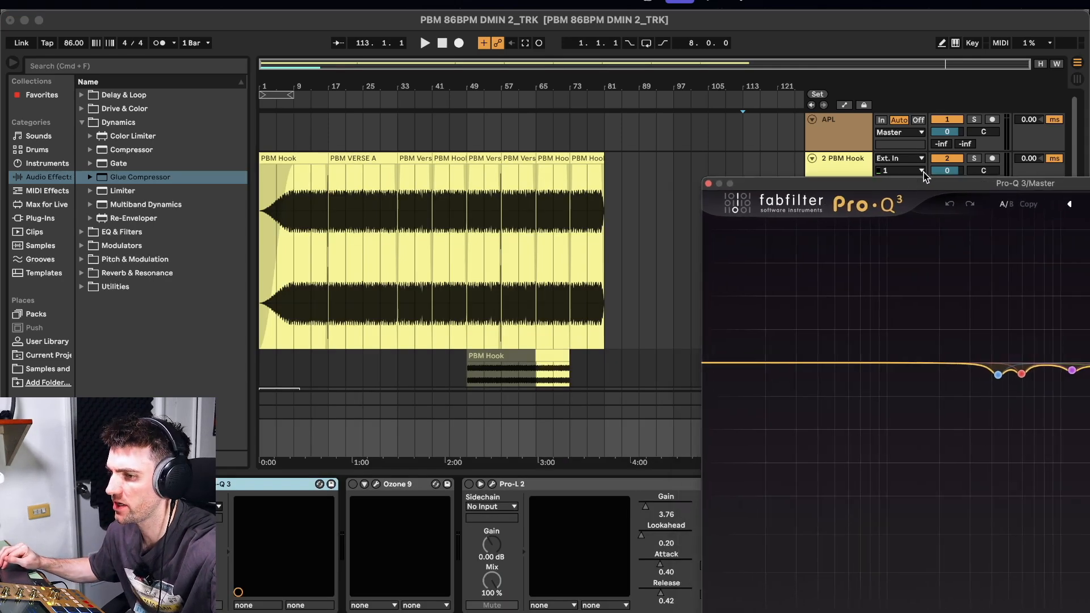
drag(925, 183, 401, 183)
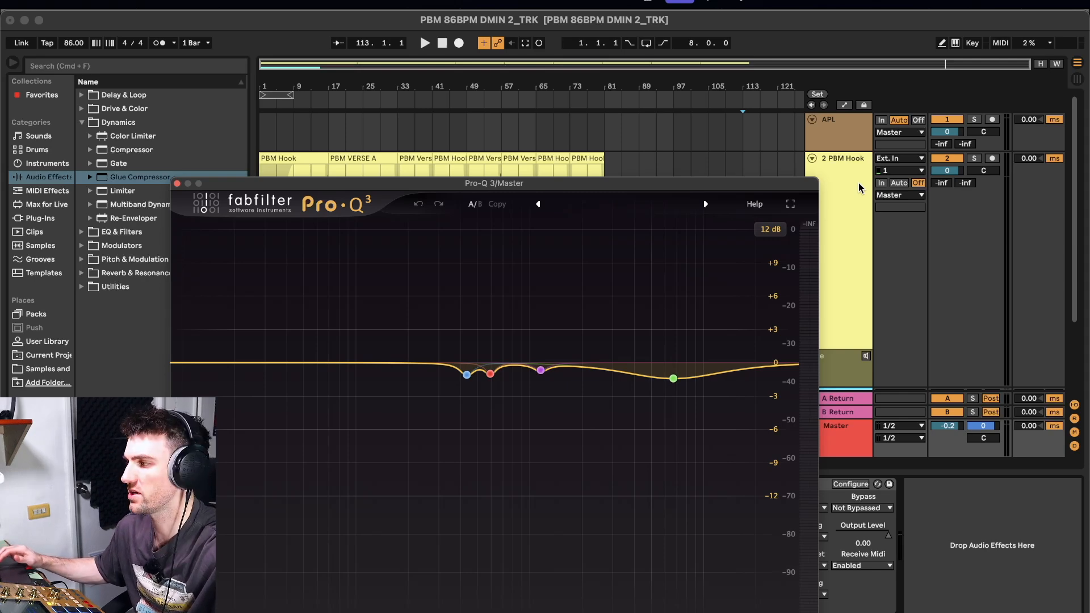
drag(613, 182, 719, 95)
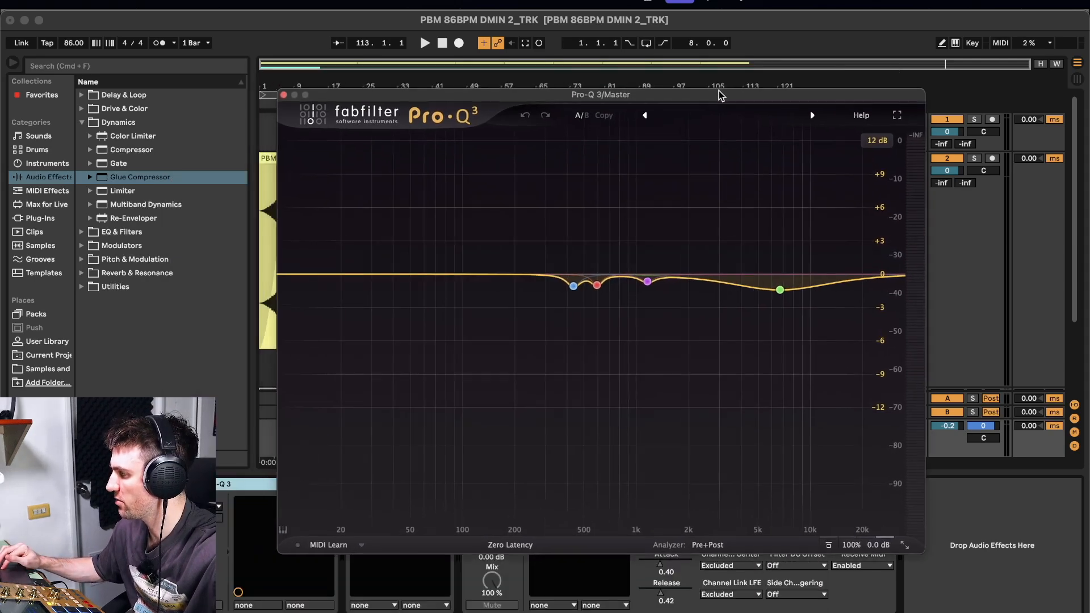
click(574, 286)
click(597, 285)
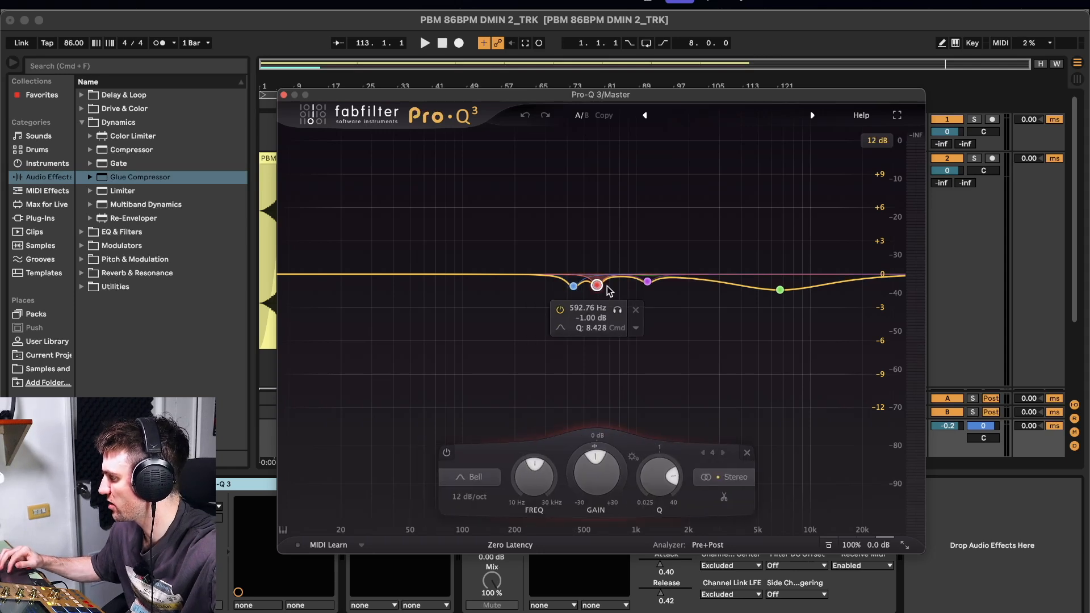
click(647, 281)
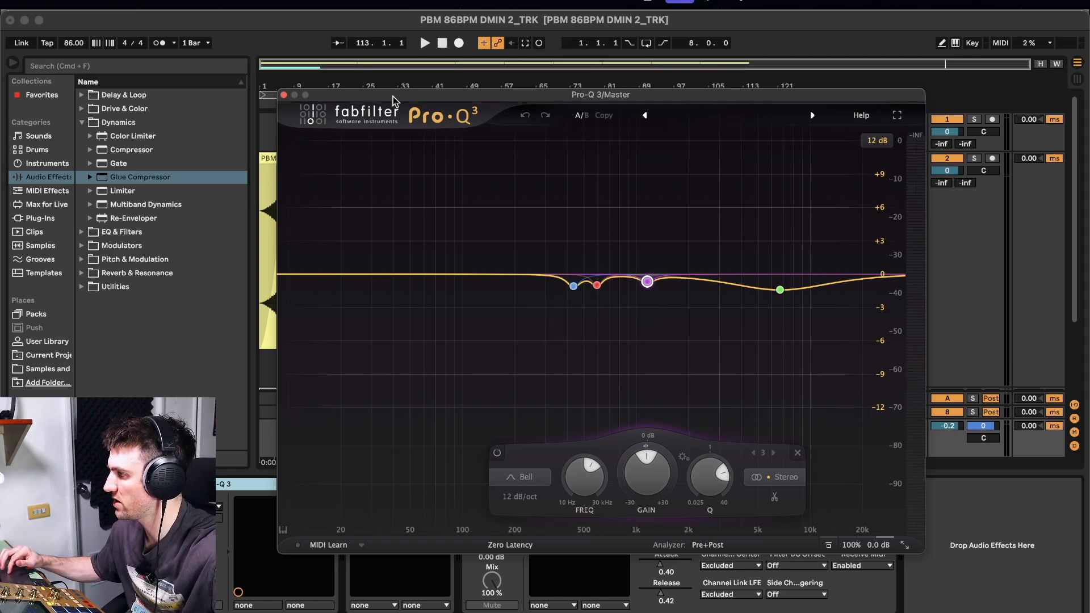
Step: Boost the lowest-frequency Pro-Q 3 band to about +12.5 dB near 416 Hz during playback, and undo the boost
drag(395, 101, 685, 154)
click(348, 102)
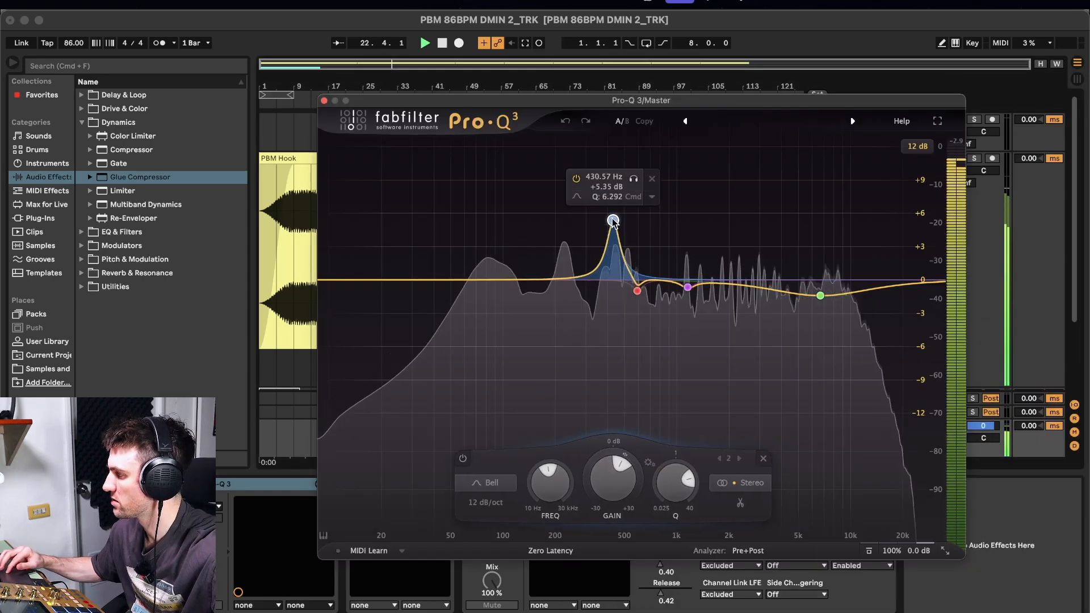
drag(611, 227, 609, 142)
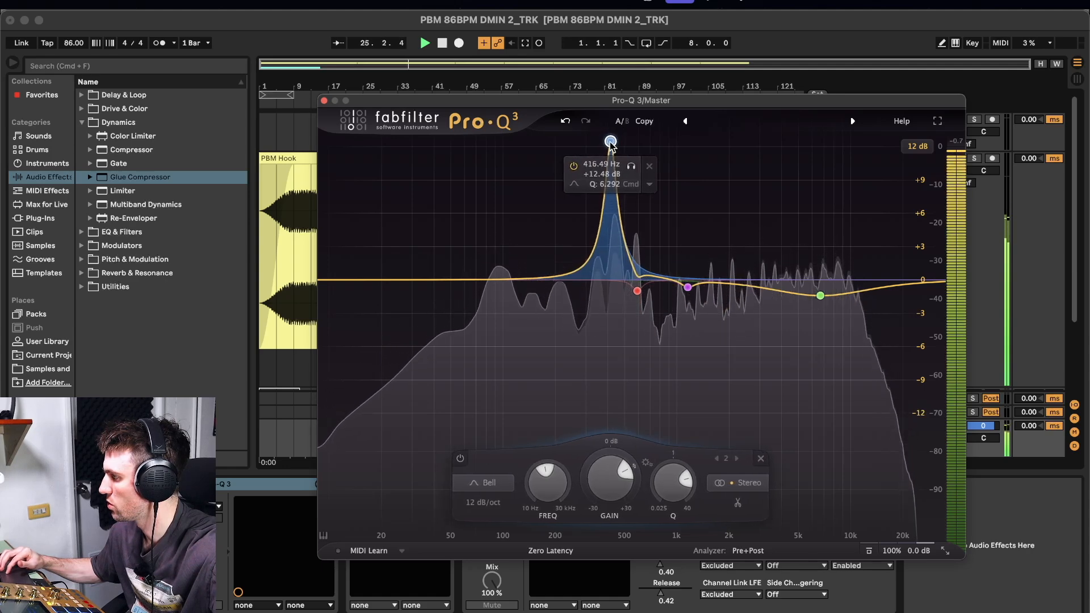
click(567, 122)
click(567, 122)
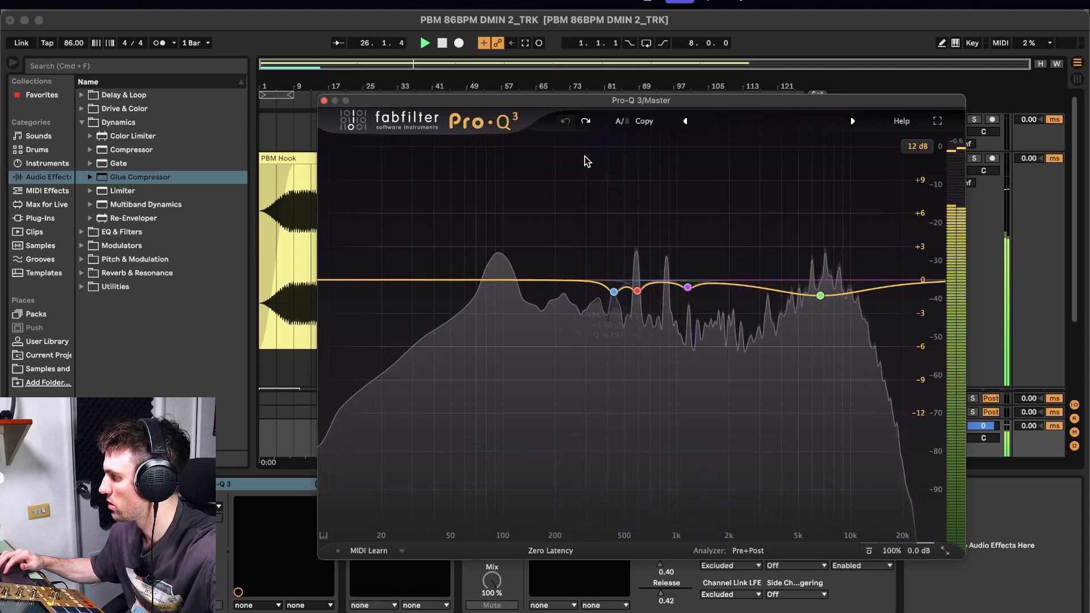
Step: Stop playback at bar 13, reselect the Master track, inspect the wide high-frequency cut in Pro-Q 3 and close its window
click(311, 131)
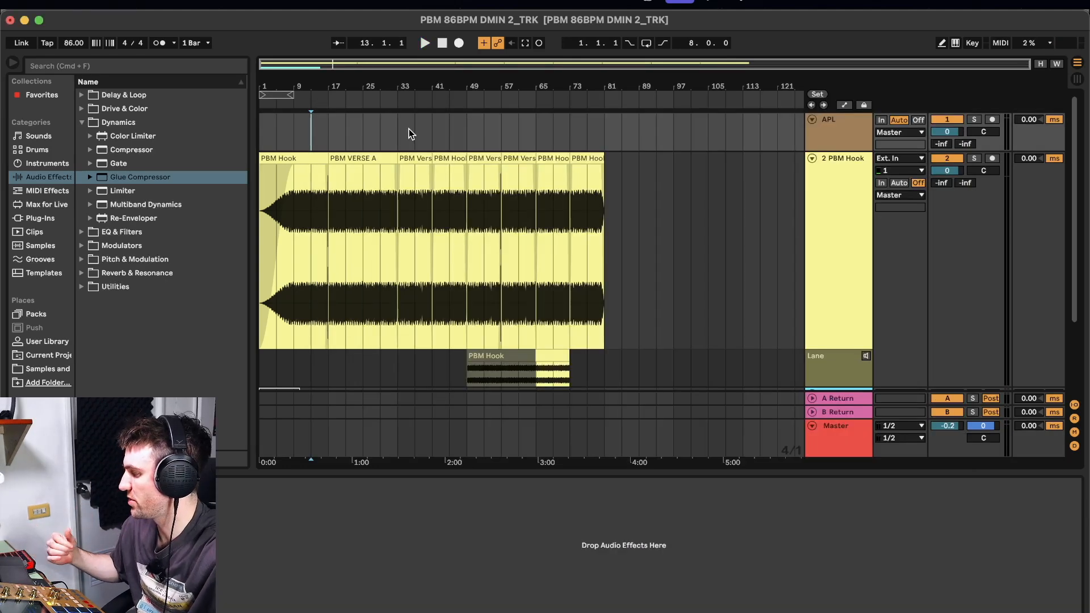
click(836, 435)
mouse_move(826, 292)
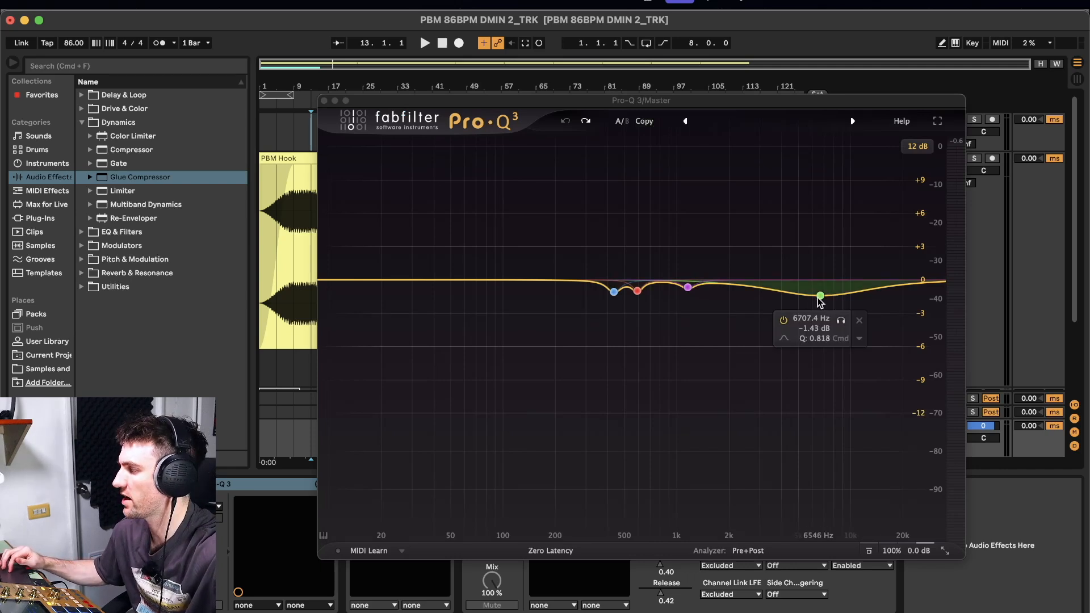
click(324, 101)
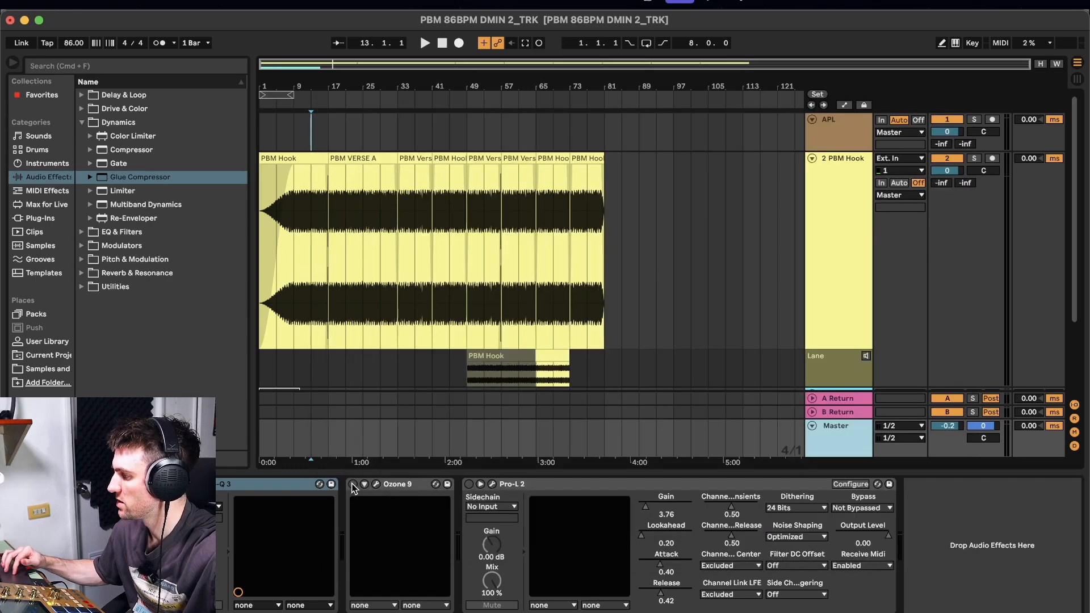
Step: Open and enable Ozone 9 on the Master, switch on Equalizer 1 and show the Dynamic EQ module
click(372, 484)
drag(407, 126, 608, 114)
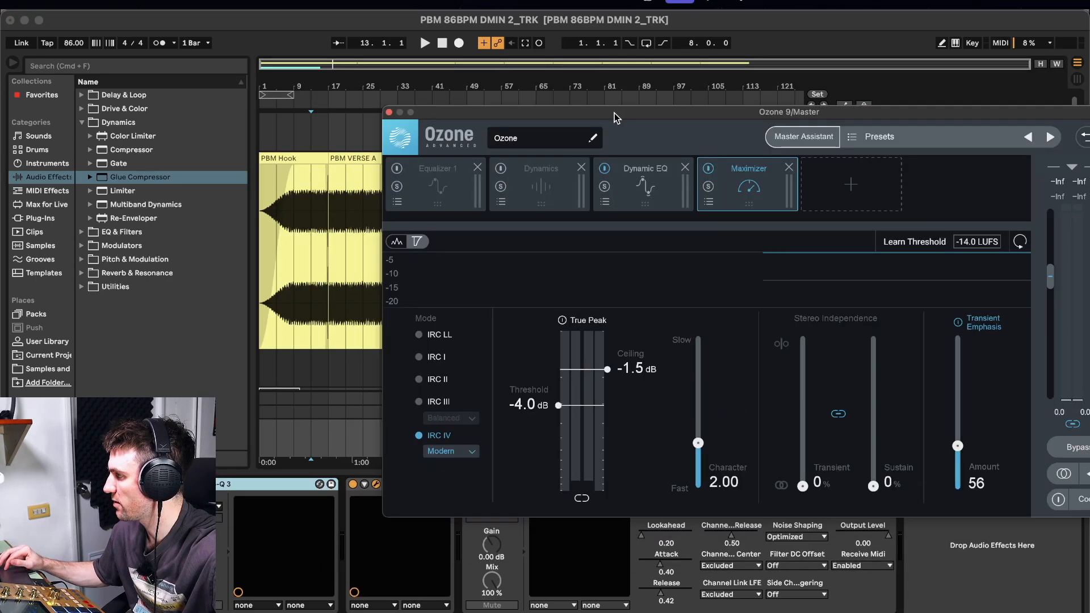
click(449, 176)
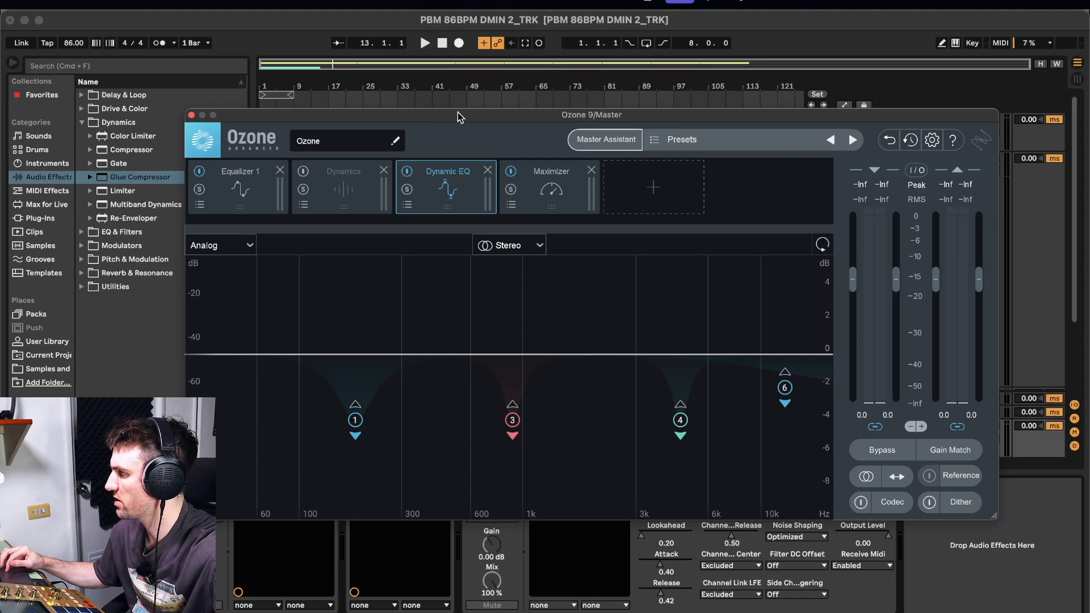
drag(458, 113, 503, 114)
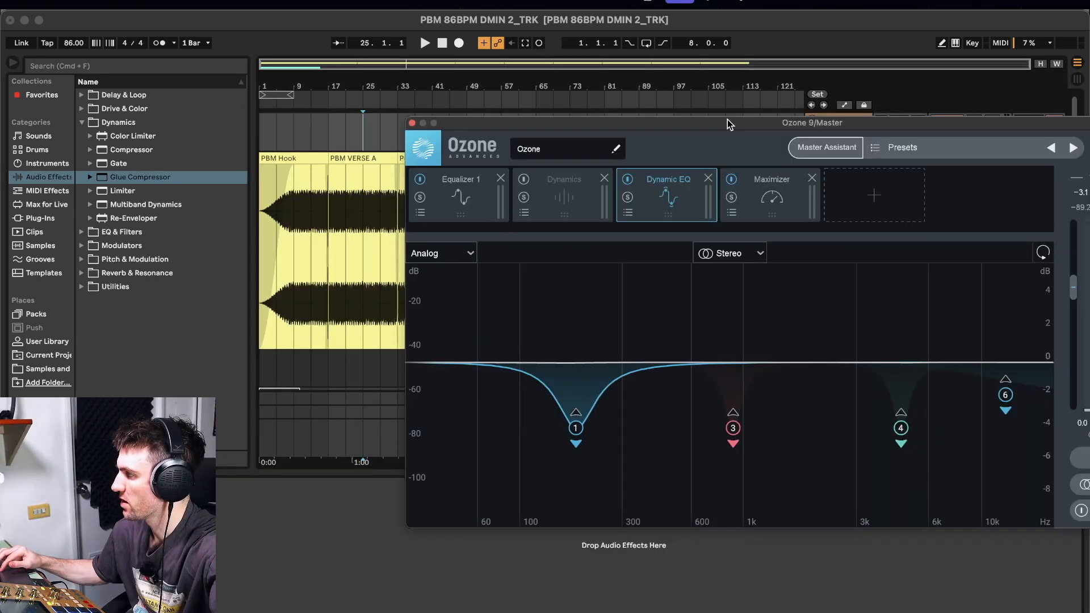
Step: Show Ozone 9's Maximizer, audition it during playback with True Peak switched on, stop and close the window
drag(726, 117, 453, 129)
click(485, 189)
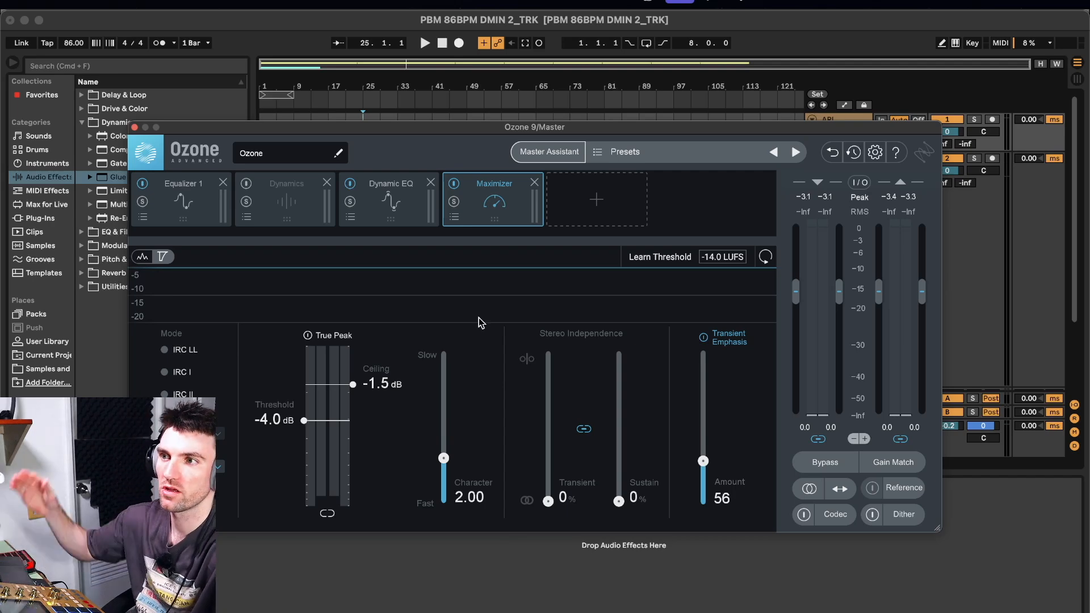
mouse_move(371, 125)
mouse_down()
mouse_move(372, 241)
mouse_move(363, 223)
mouse_move(380, 136)
mouse_up()
key(space)
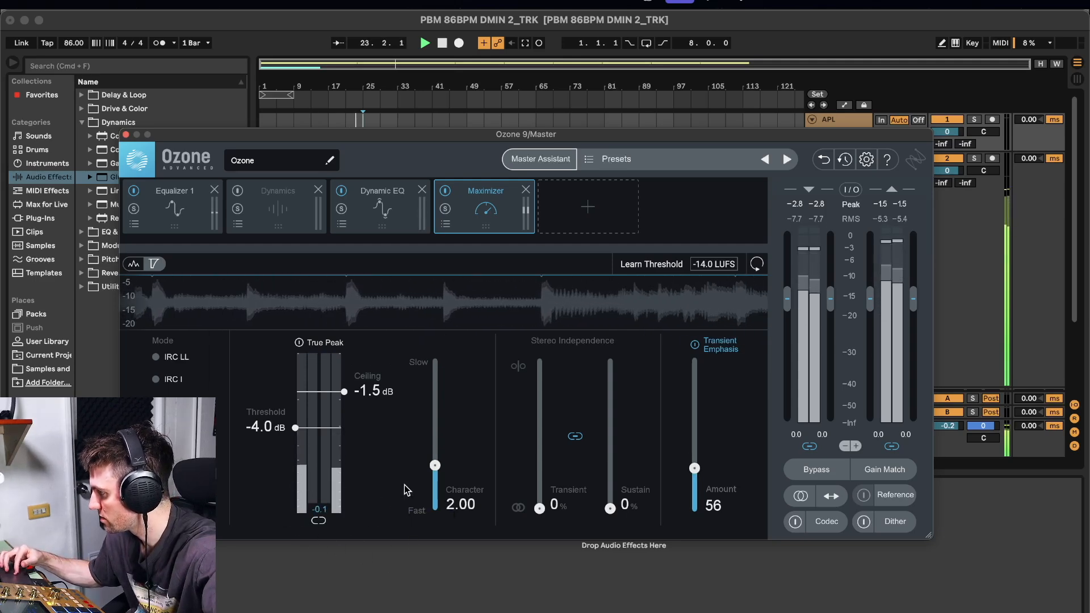
key(space)
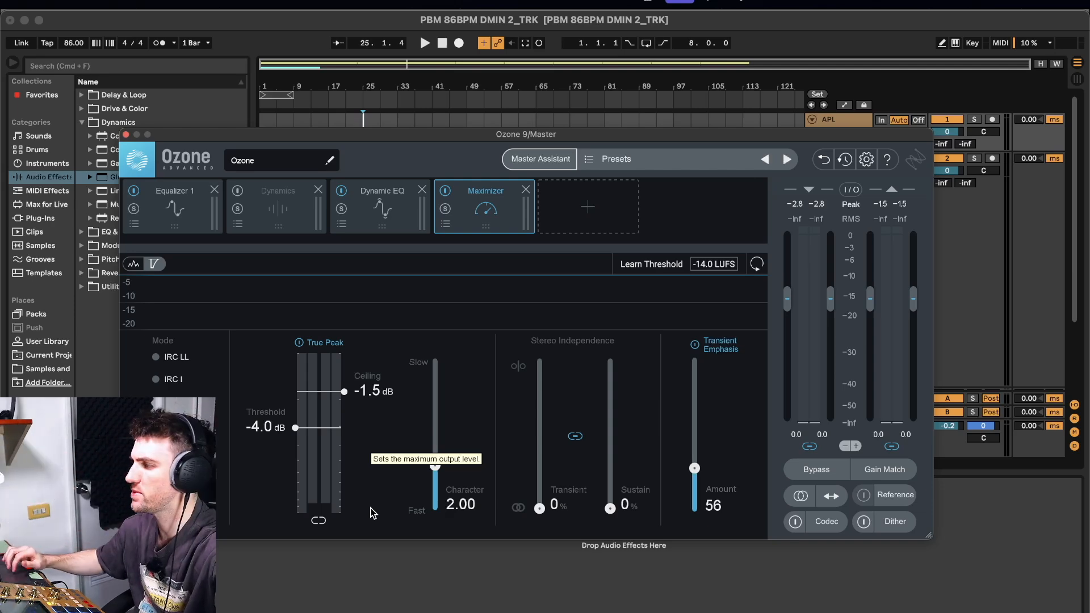
click(126, 135)
Step: Open Pro-L 2 on the Master track to view its gain, and add Youlean Loudness Meter 2 after it
click(846, 449)
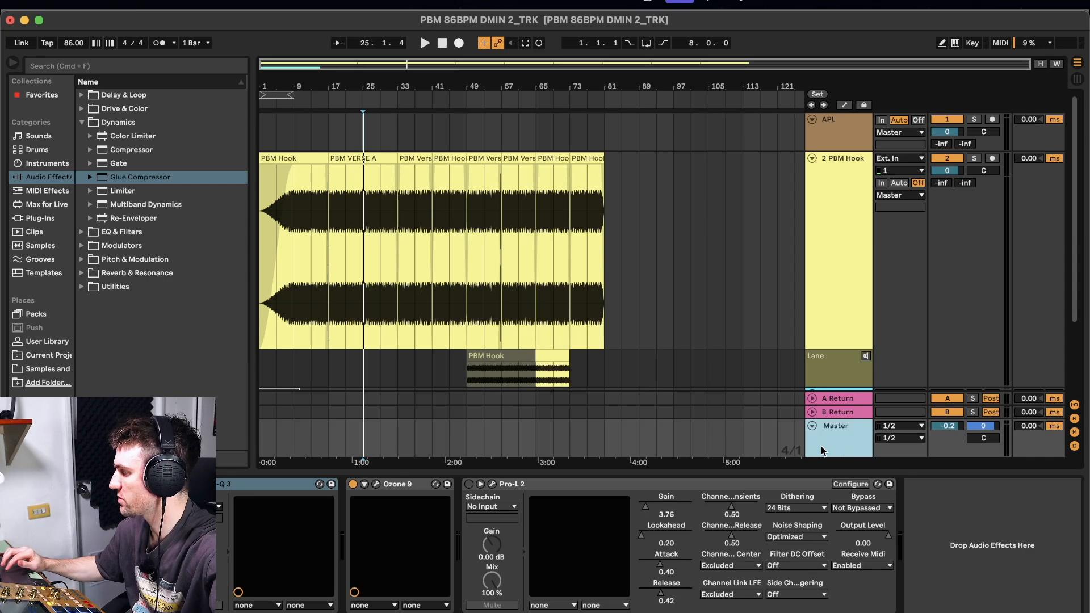
click(492, 485)
drag(500, 205, 573, 125)
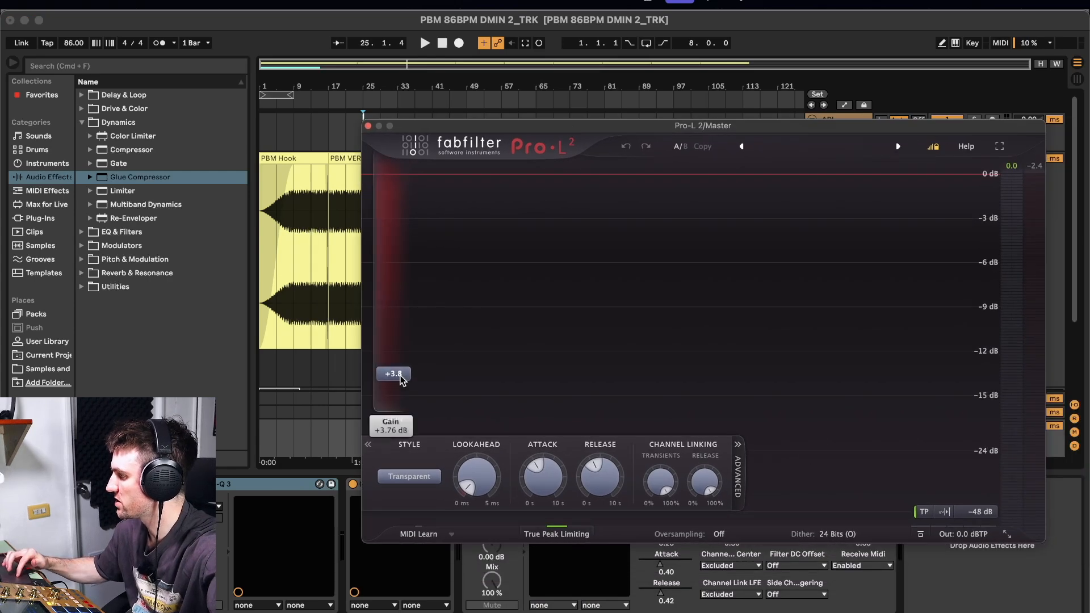
drag(591, 125, 744, 168)
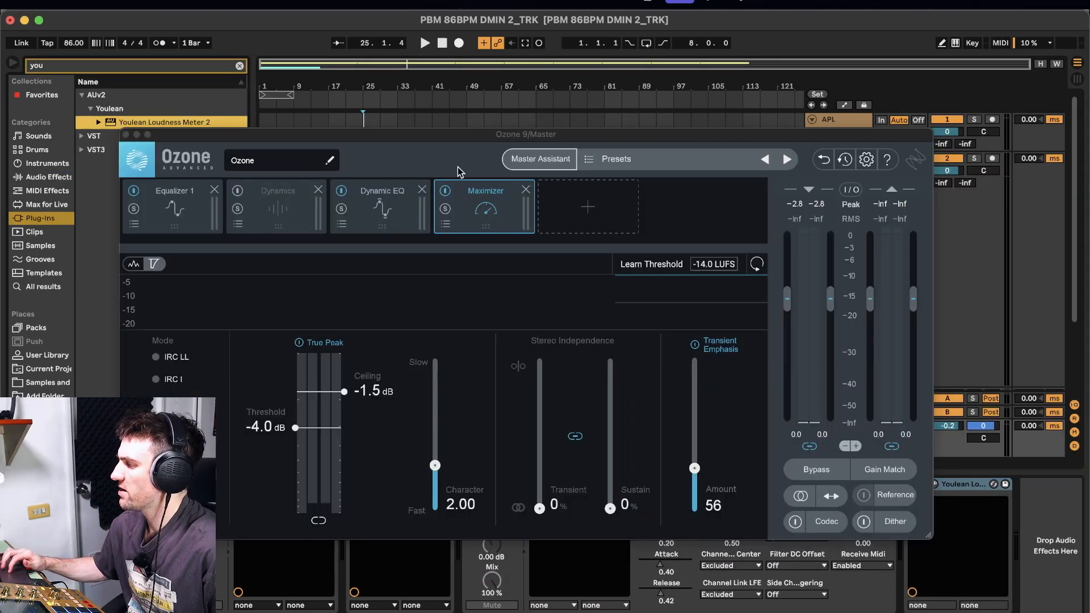
Step: Close the Ozone 9 window, reopen Pro-L 2 to review its limiter settings and close it again
click(129, 140)
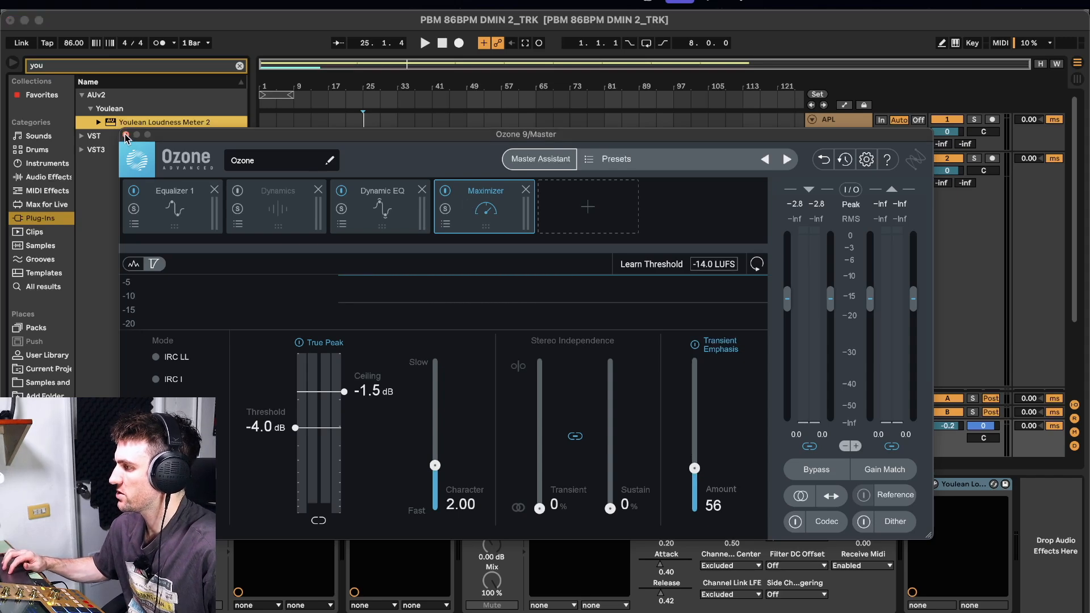
click(125, 135)
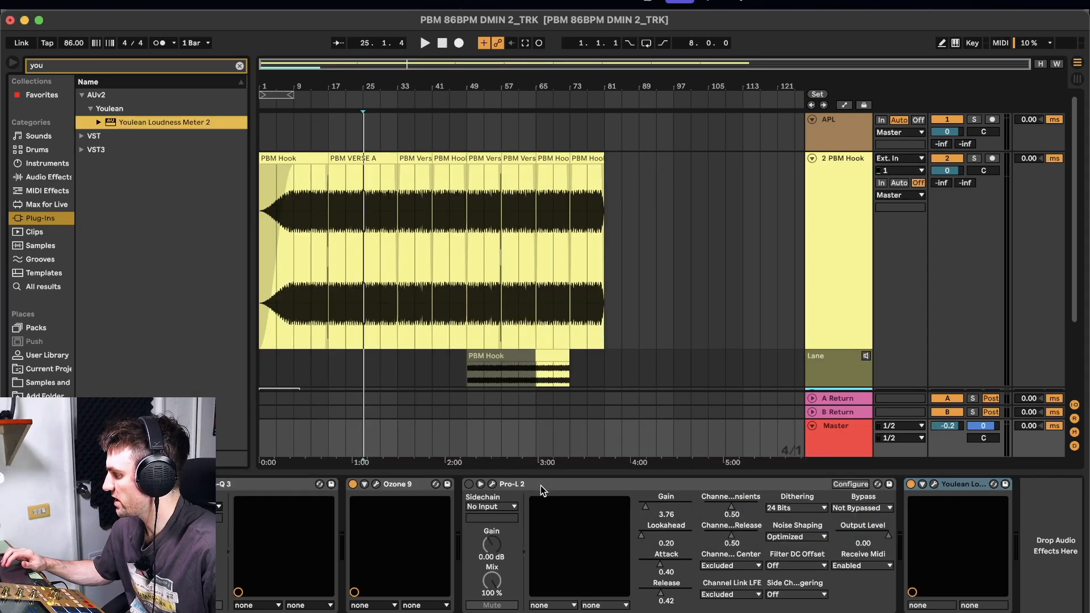
click(492, 483)
drag(391, 158, 282, 119)
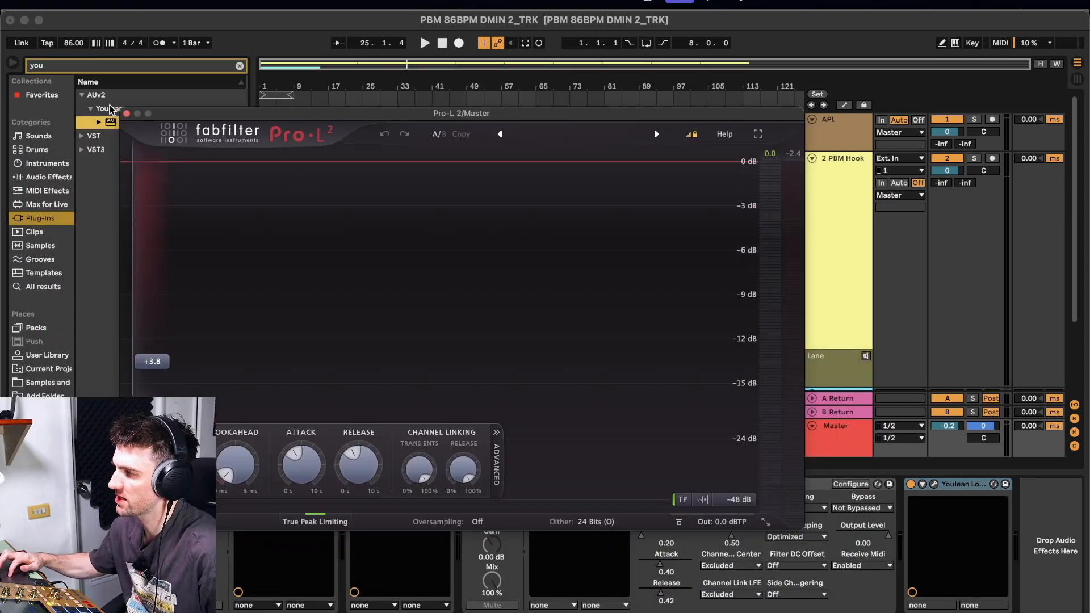
click(126, 114)
Step: Examine the integrated loudness readout in Youlean Loudness Meter 2, close the meter and switch on Pro-L 2
click(934, 484)
drag(662, 162, 625, 124)
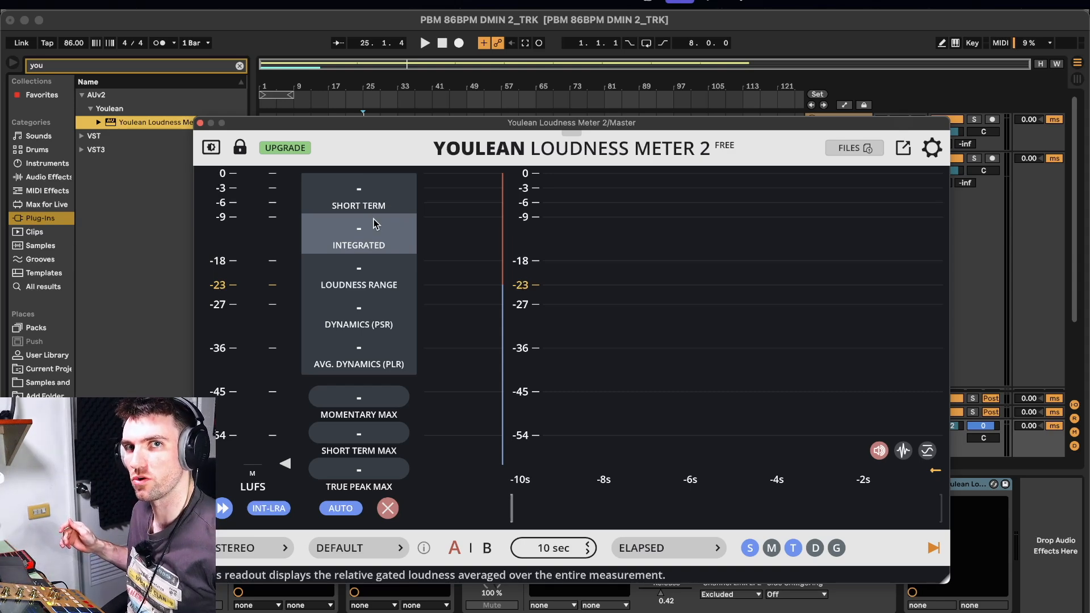
drag(259, 120, 493, 121)
click(434, 122)
click(936, 484)
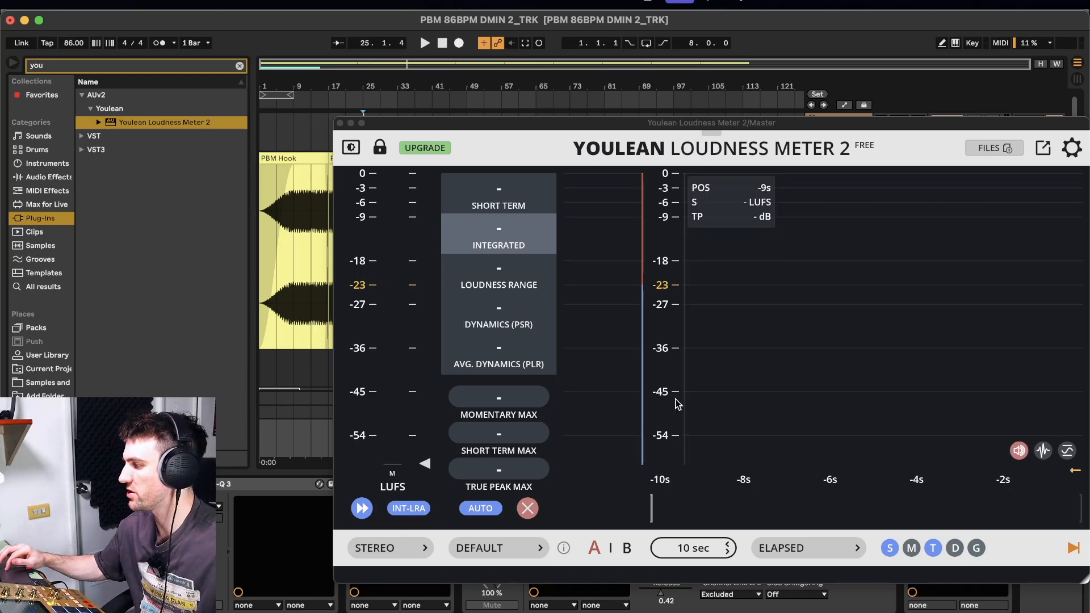
click(340, 123)
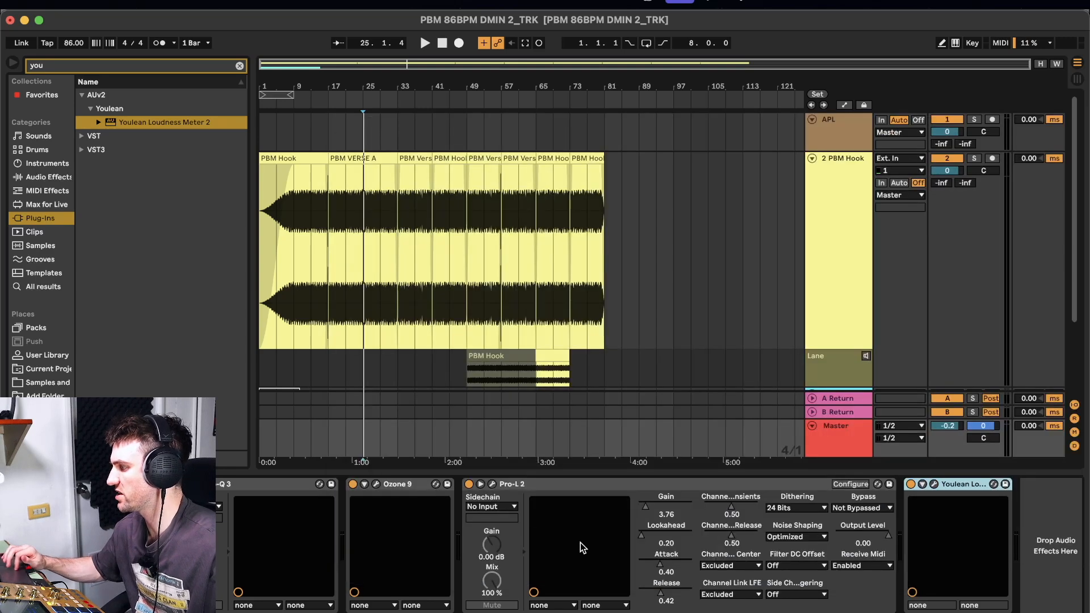
Step: Reopen Pro-L 2 and set the limiter's gain to +3.0 dB
click(483, 483)
click(156, 363)
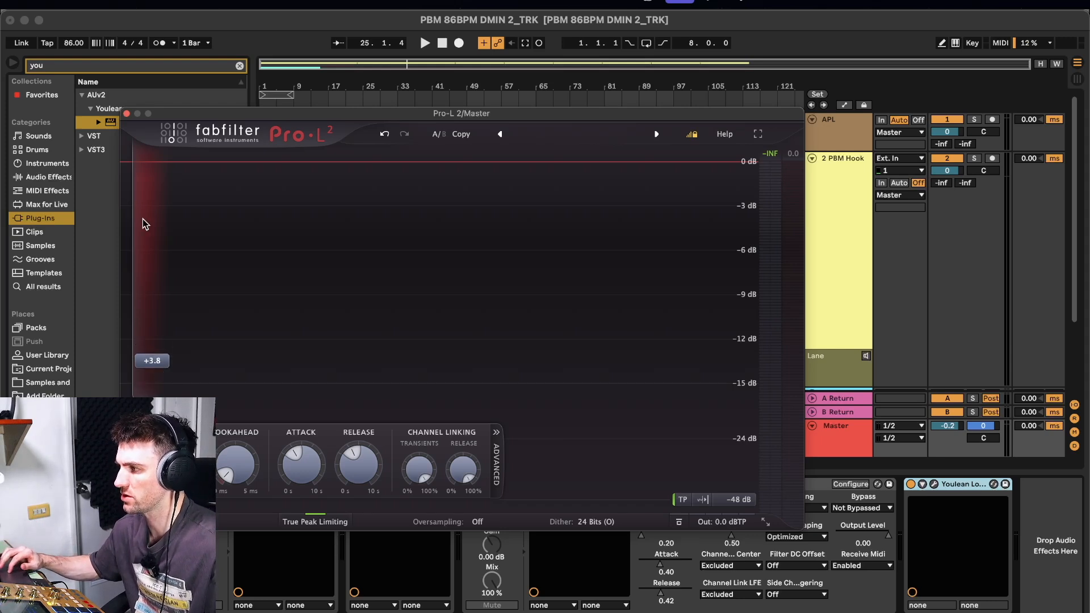
click(126, 115)
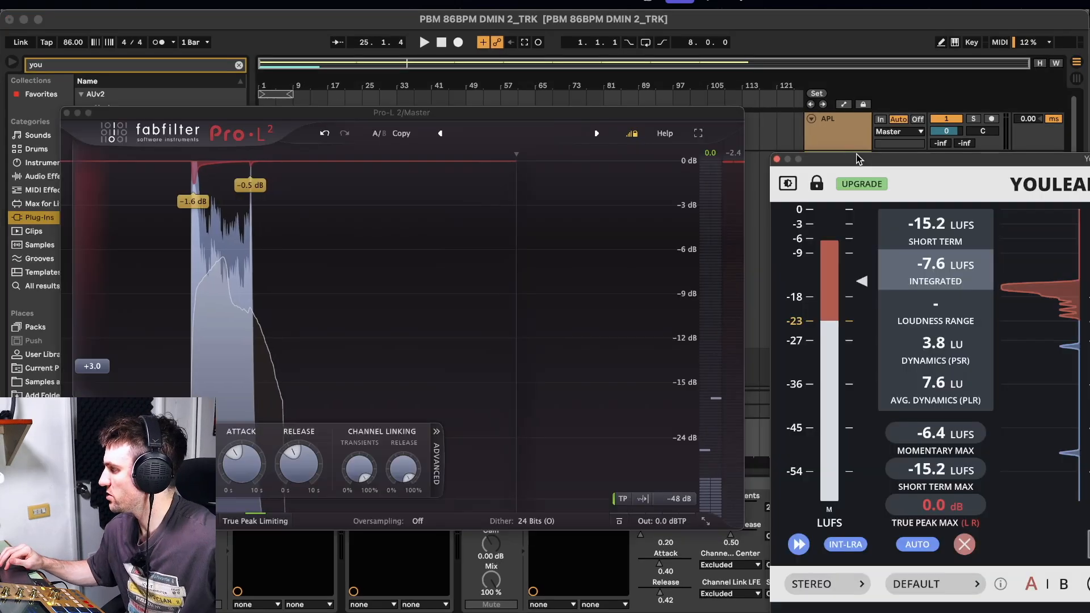
Step: Bring the loudness meter into view beside Pro-L 2, check the integrated loudness and reset the measurement
drag(856, 159, 392, 110)
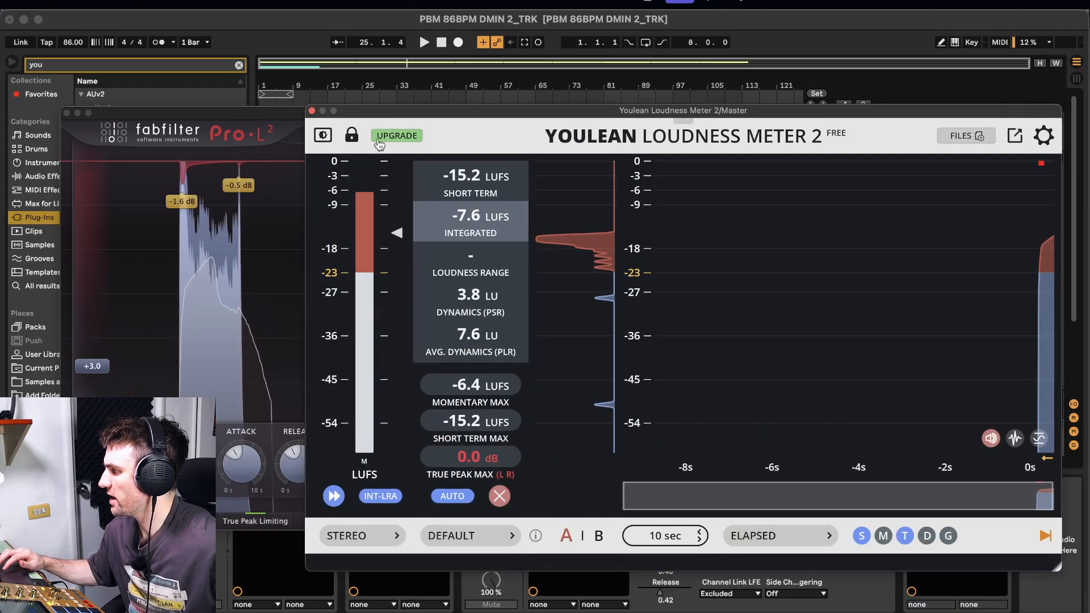
mouse_move(473, 223)
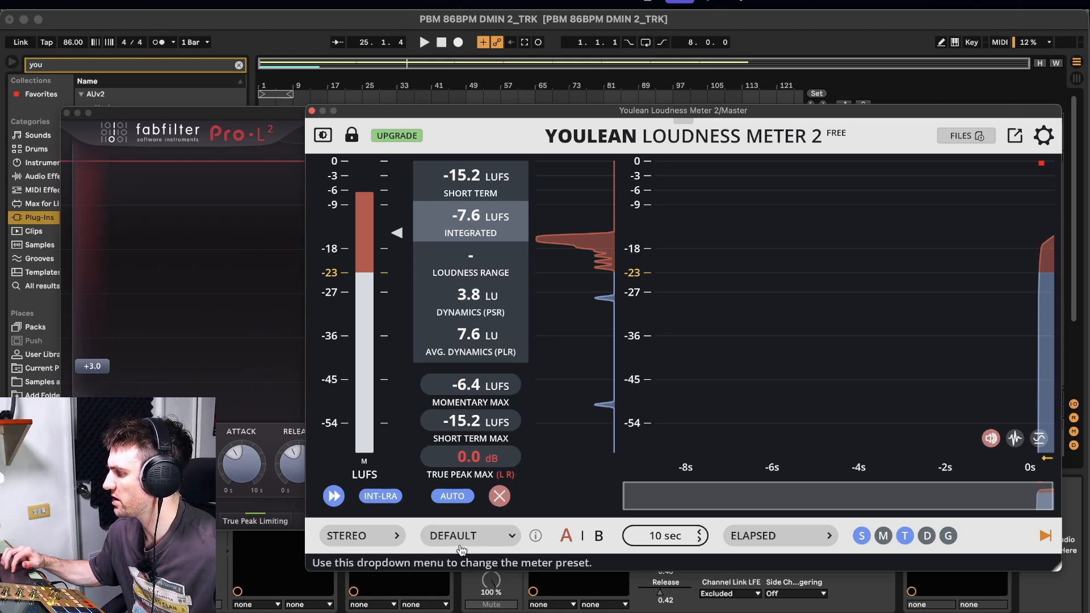
click(500, 496)
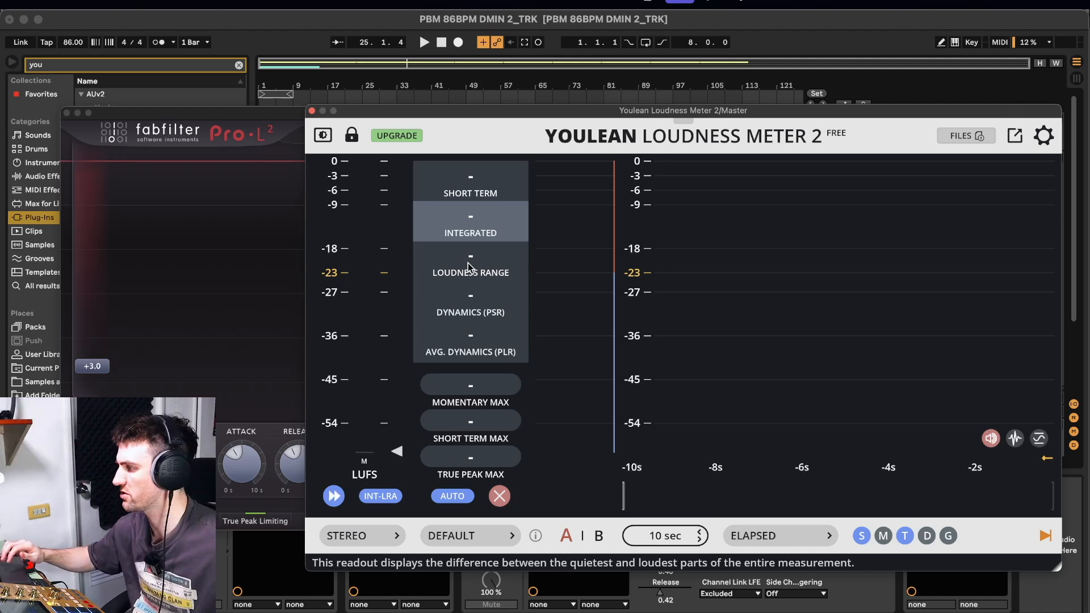
Step: Watch Pro-L 2's gain reduction during playback with the meter closed, stop at bar 61 and close the limiter window
click(311, 112)
drag(369, 111, 551, 169)
click(249, 168)
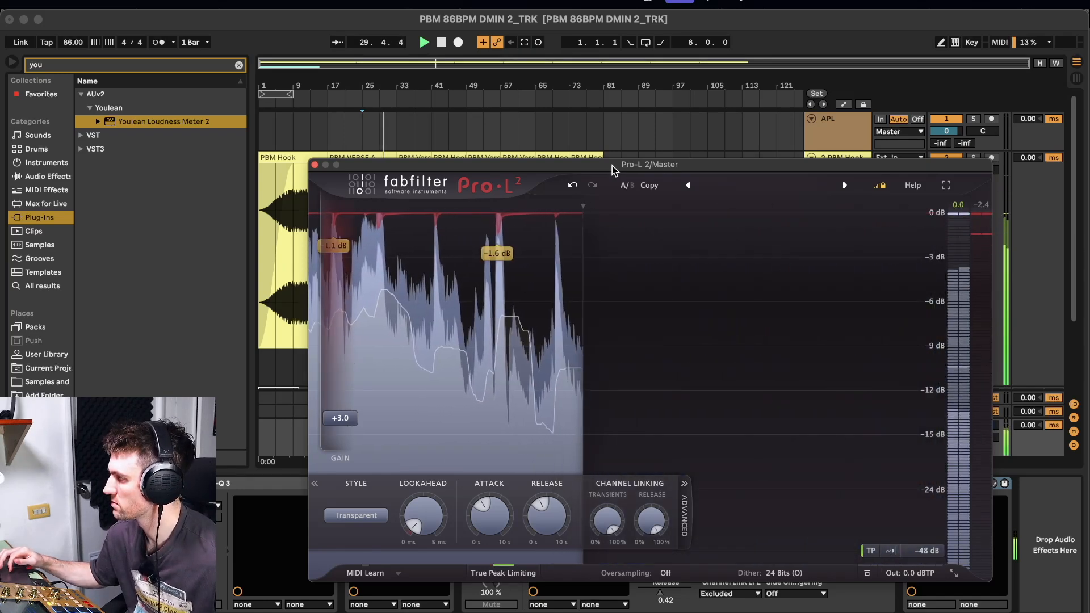
drag(543, 158, 762, 137)
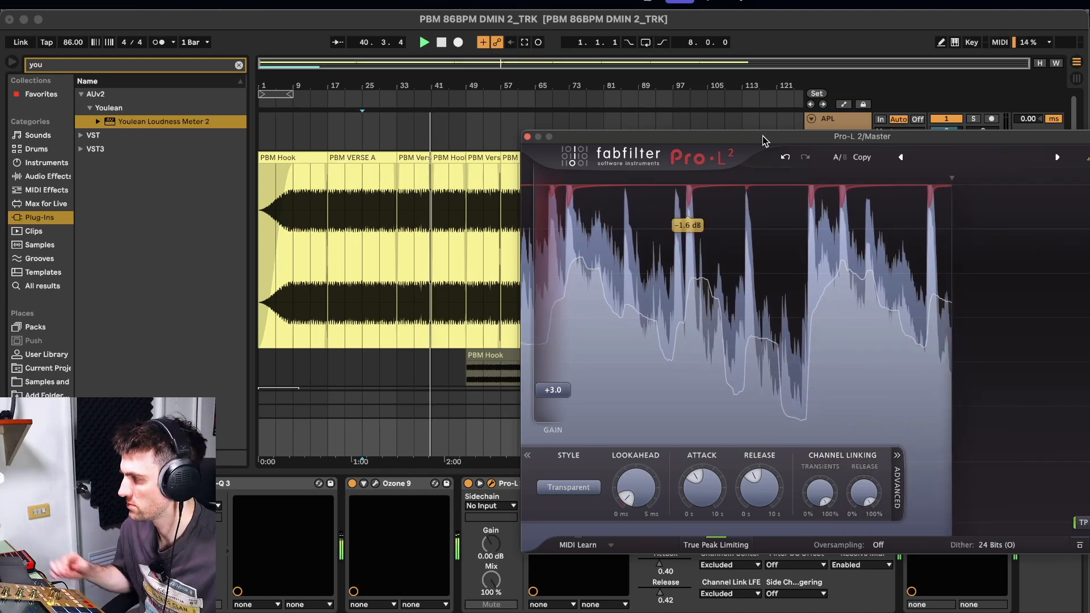
click(509, 122)
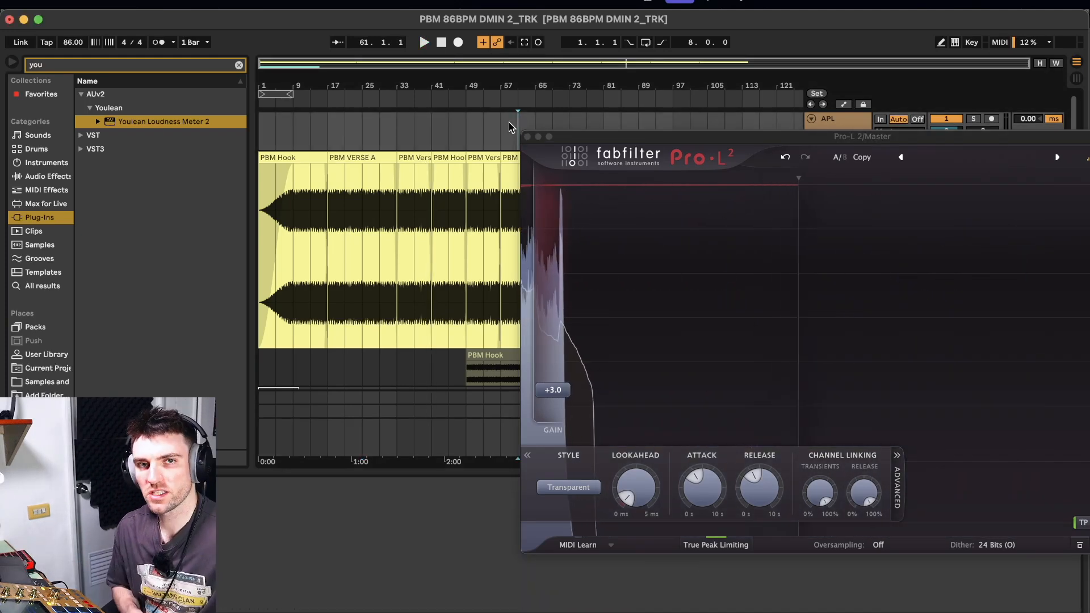
click(527, 136)
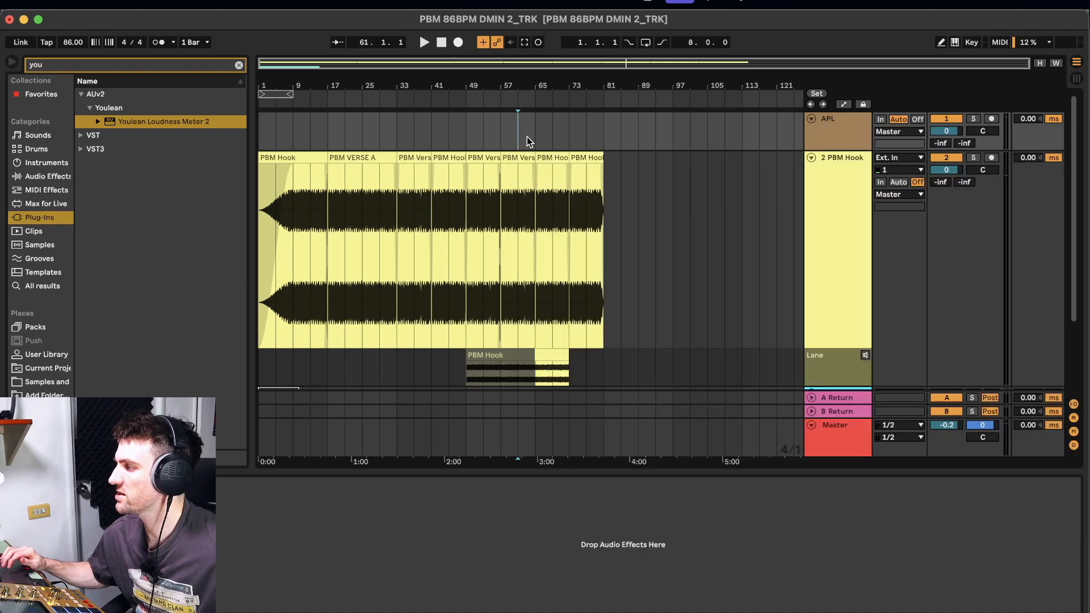